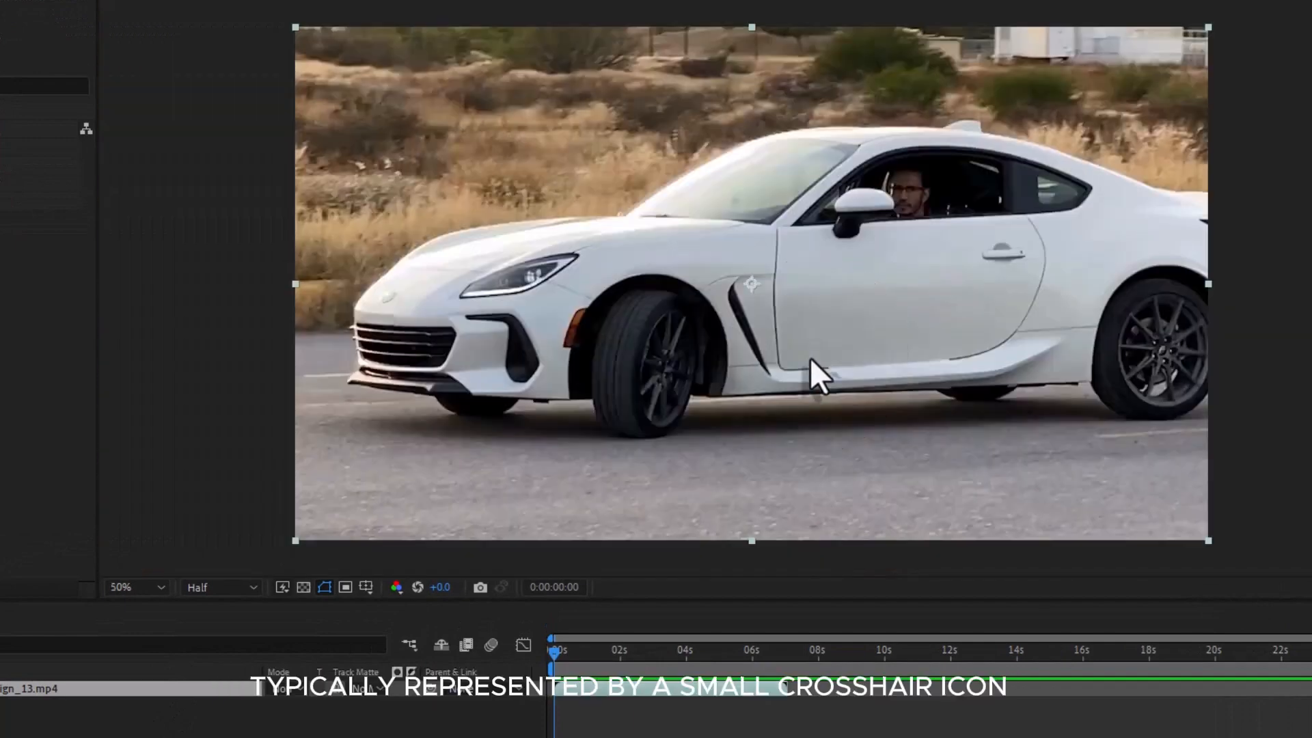
{"action": "key", "text": "comma"}
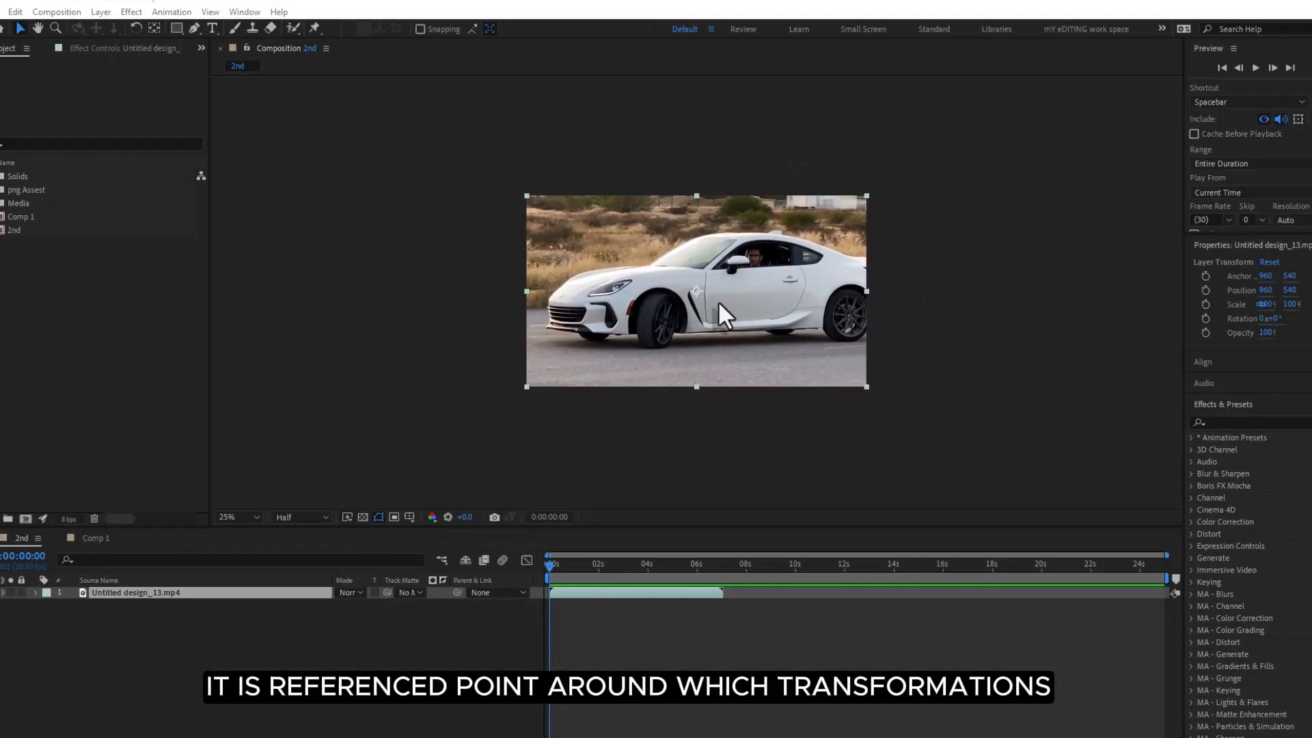
{"action": "scroll", "coordinate": [699, 302], "scroll_direction": "up", "scroll_amount": 2}
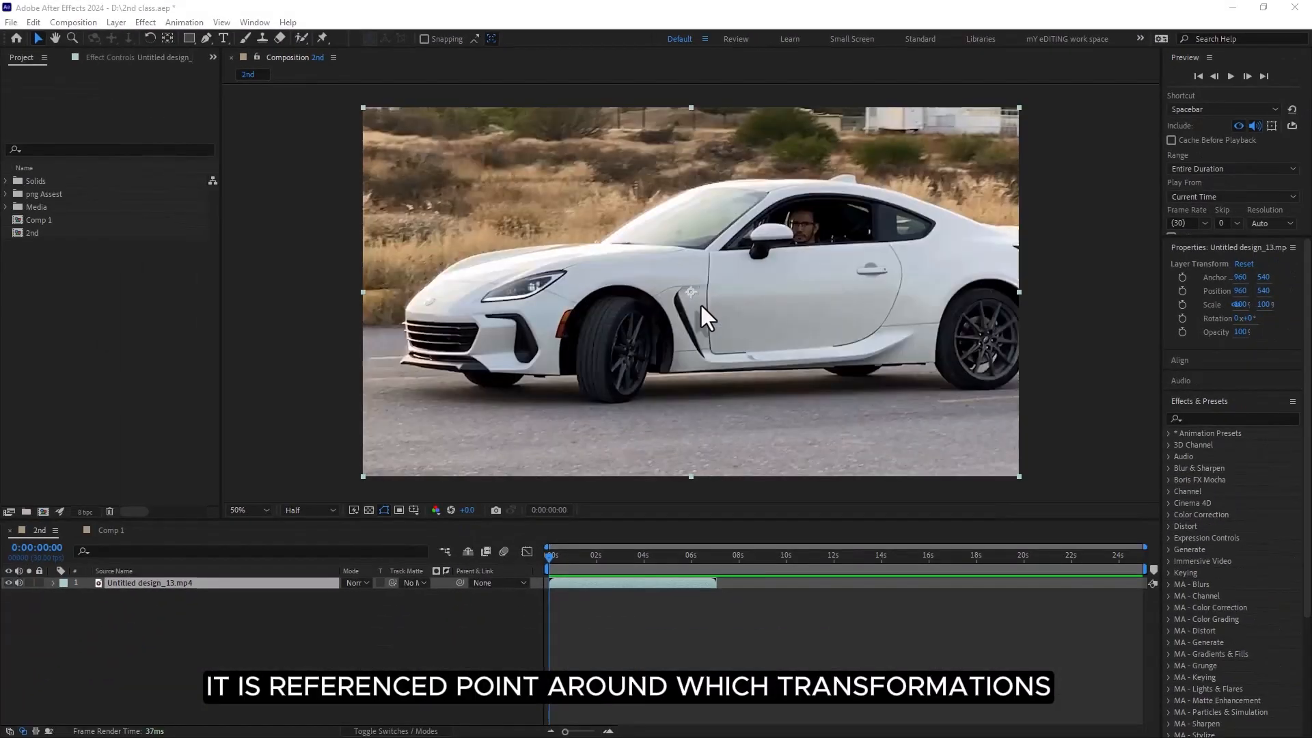
{"action": "scroll", "coordinate": [593, 341], "scroll_direction": "down", "scroll_amount": 2}
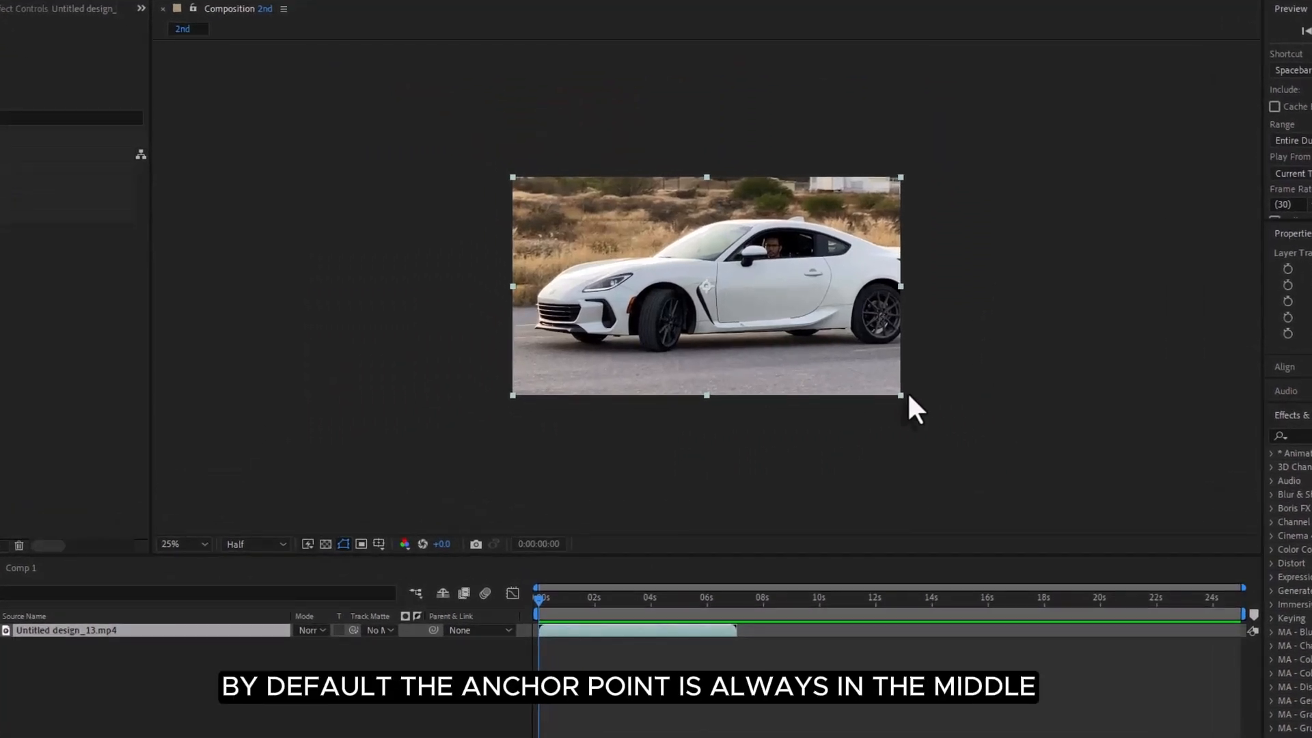
{"action": "scroll", "coordinate": [838, 398], "scroll_direction": "up", "scroll_amount": 2}
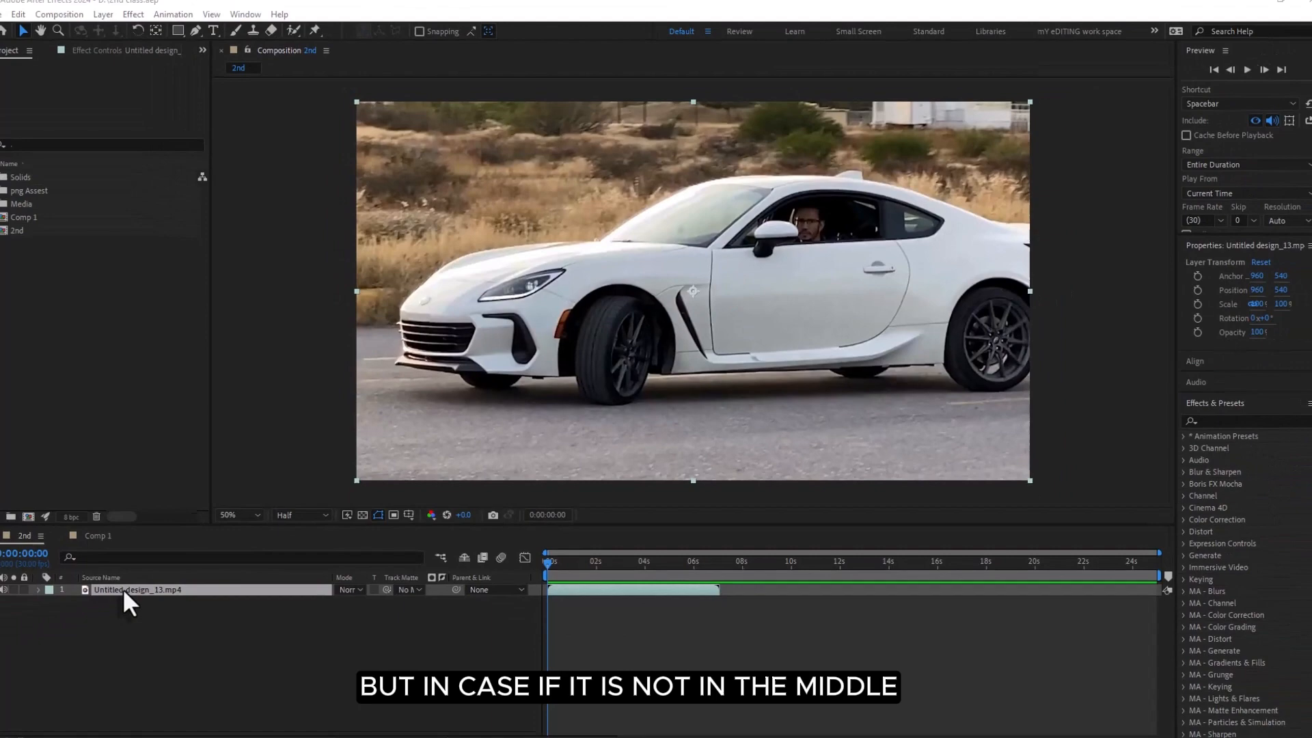
Step: Move the video layer's anchor point down to about 948, 976 with the Pan Behind tool and recentre it in the layer
{"action": "left_click", "coordinate": [156, 31]}
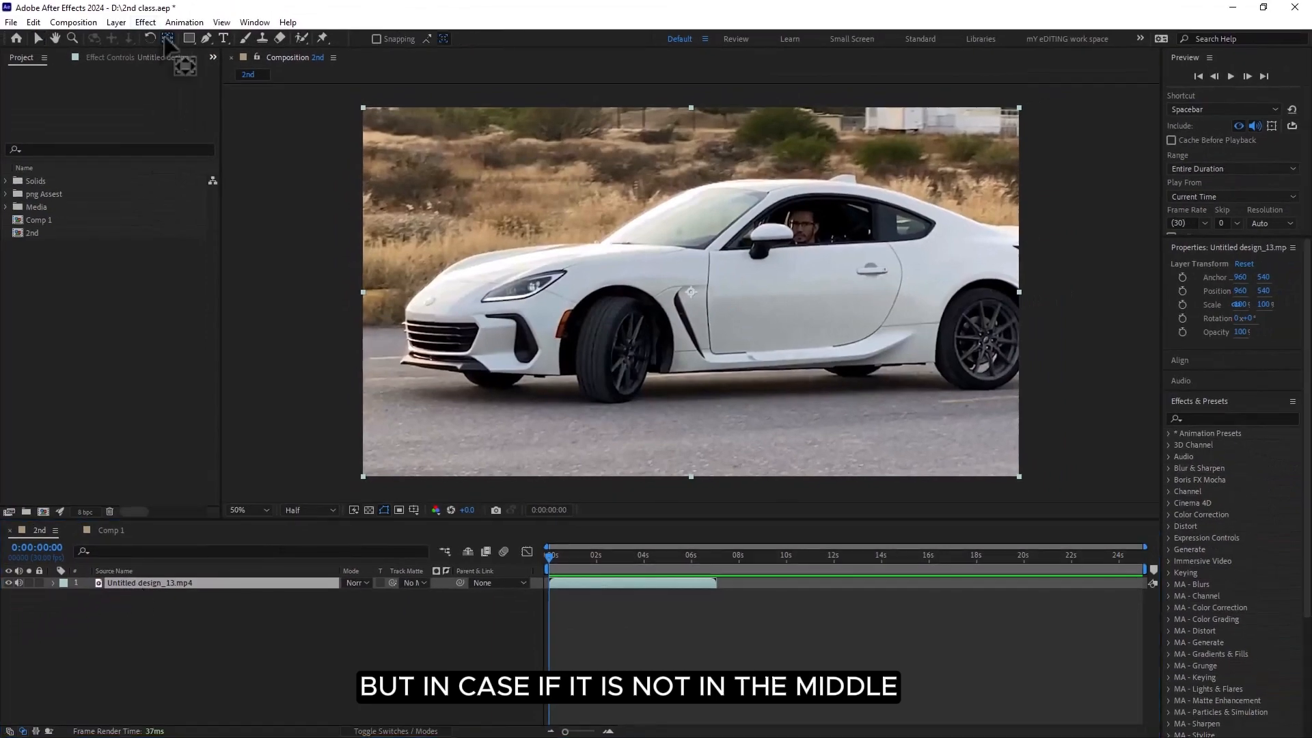
{"action": "left_click_drag", "start_coordinate": [692, 291], "coordinate": [689, 444]}
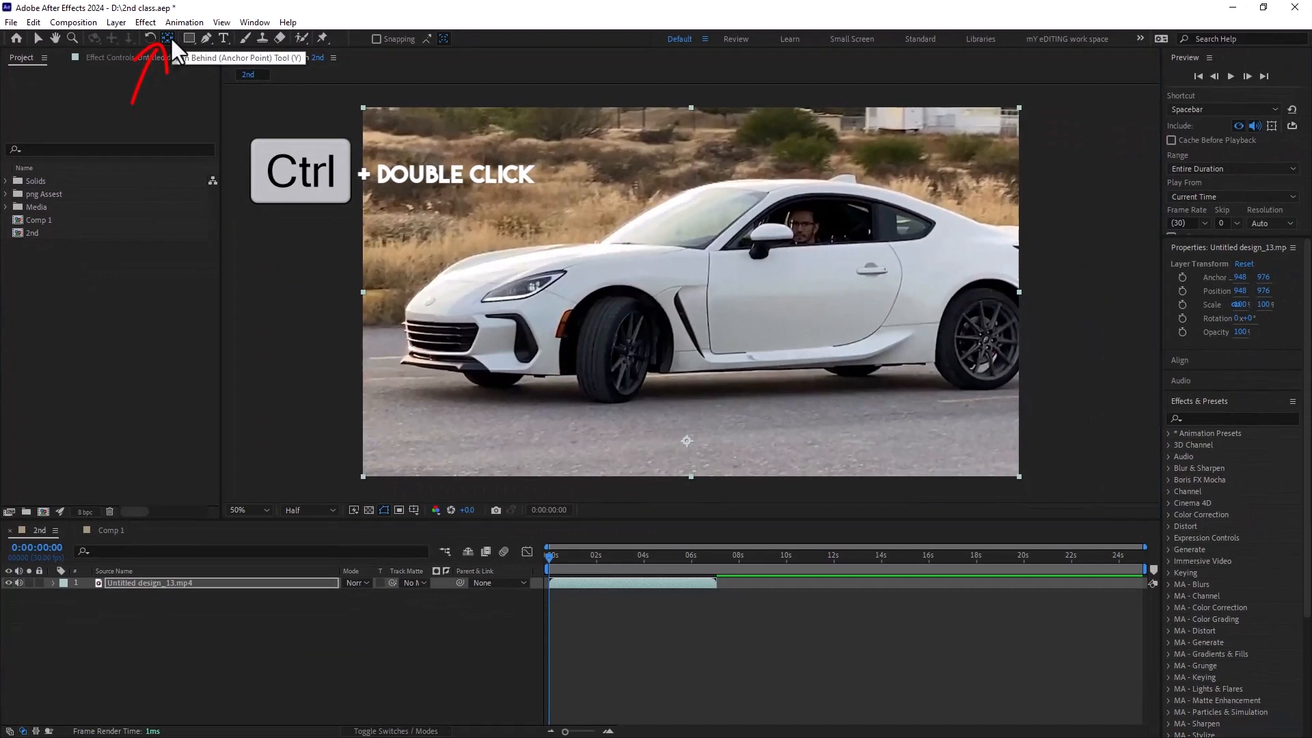
{"action": "double_click", "coordinate": [289, 66], "text": "ctrl"}
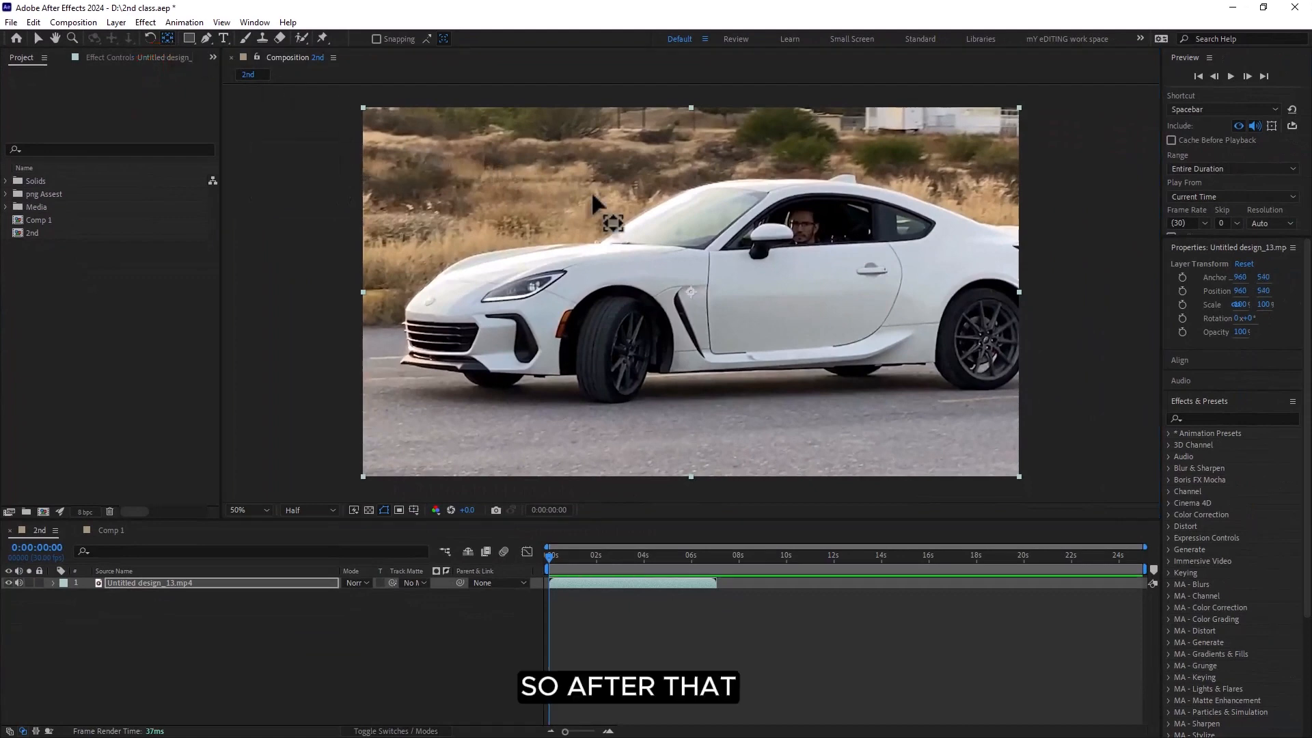
Step: Try out scaling the video layer about its central anchor point, and rotate it to 8°
{"action": "left_click", "coordinate": [38, 38]}
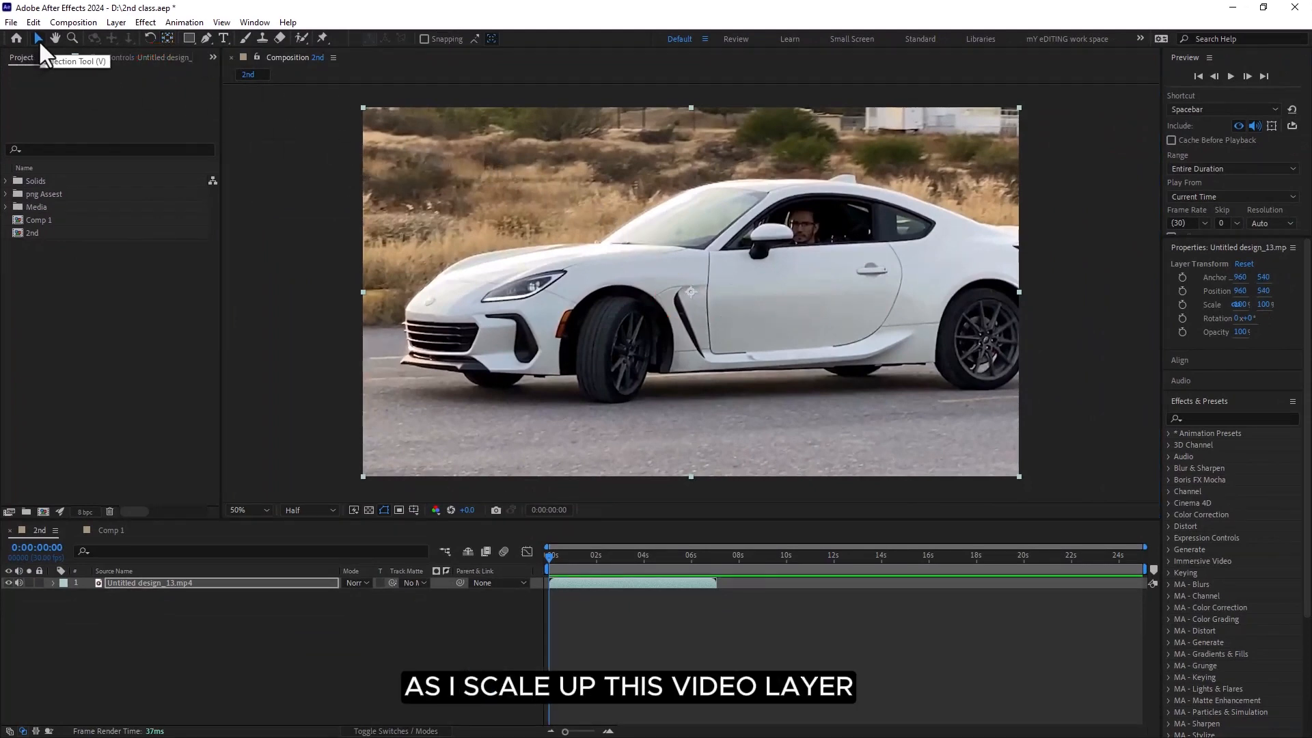
{"action": "key", "text": "s"}
{"action": "mouse_move", "coordinate": [361, 594]}
{"action": "left_mouse_down"}
{"action": "mouse_move", "coordinate": [373, 594]}
{"action": "mouse_move", "coordinate": [357, 594]}
{"action": "left_mouse_up"}
{"action": "left_click", "coordinate": [168, 584]}
{"action": "key", "text": "r"}
{"action": "left_click_drag", "start_coordinate": [357, 594], "coordinate": [365, 595]}
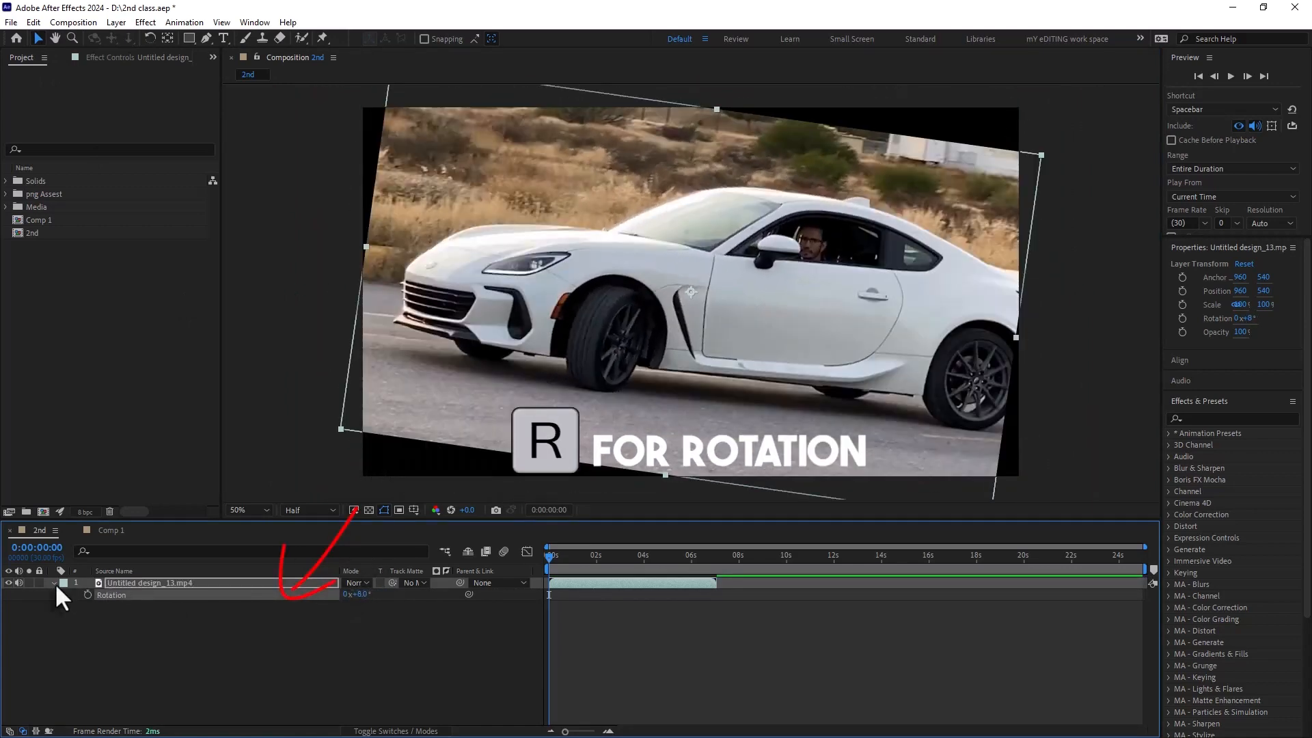
Step: Expand the video layer's transform properties and reset them all to their defaults
{"action": "left_click", "coordinate": [55, 584]}
{"action": "left_click", "coordinate": [55, 584]}
{"action": "left_click", "coordinate": [352, 594]}
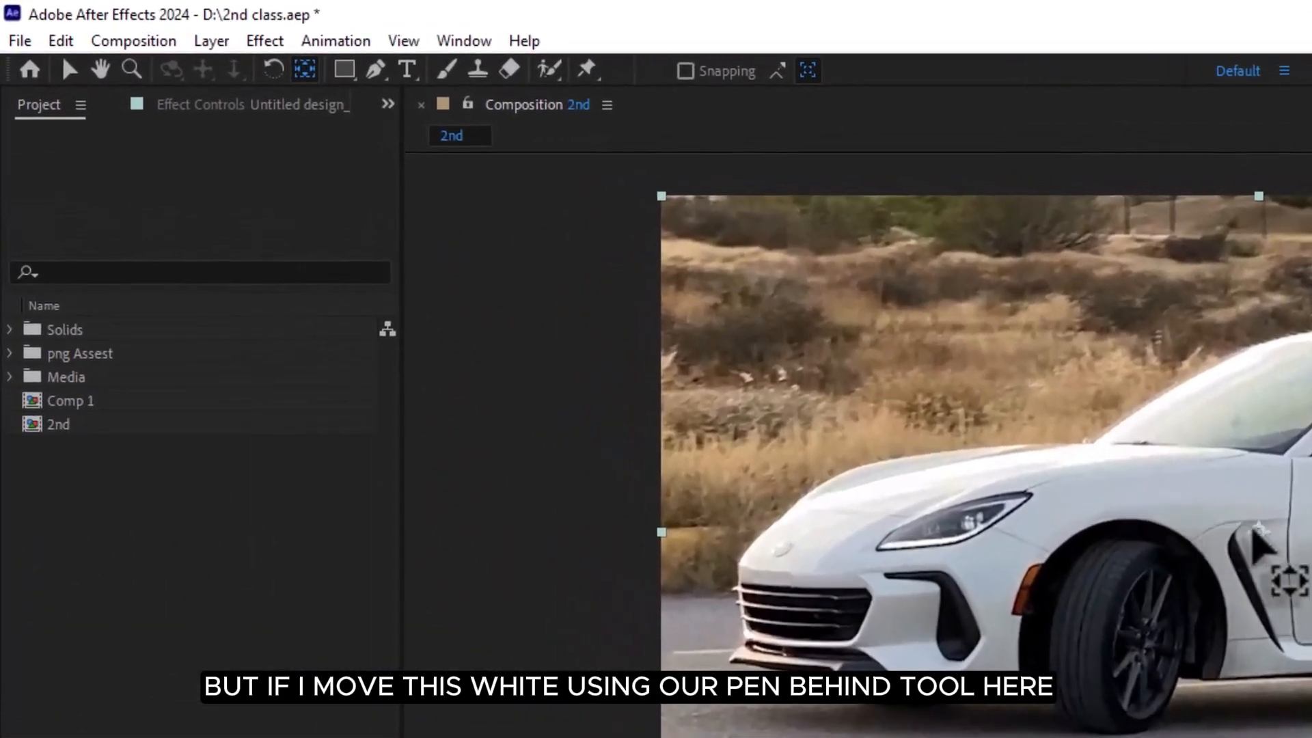
Step: Move the video layer's anchor point to about 240, 932, and transform the layer around it to 101% scale and about 12° rotation
{"action": "left_click_drag", "start_coordinate": [1046, 442], "coordinate": [775, 599]}
{"action": "left_click_drag", "start_coordinate": [930, 719], "coordinate": [725, 707]}
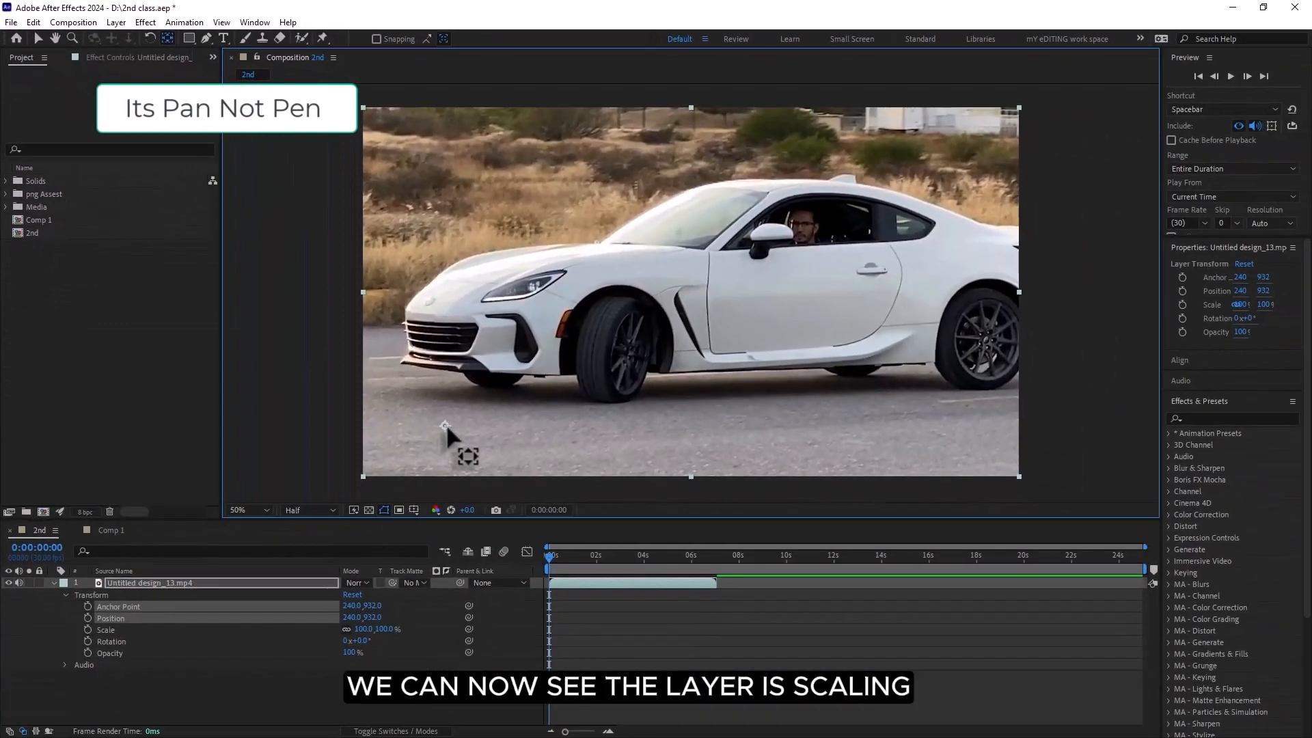
{"action": "left_click", "coordinate": [304, 652]}
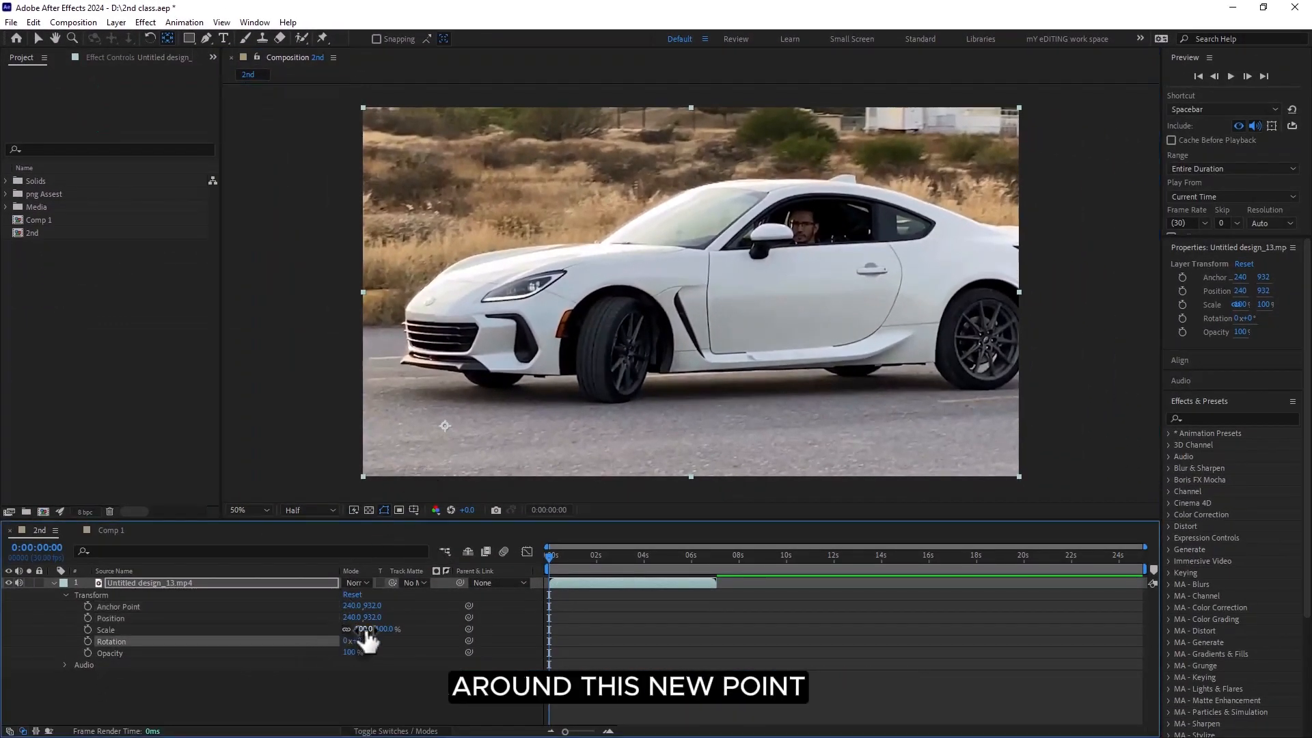
{"action": "mouse_move", "coordinate": [364, 629]}
{"action": "left_mouse_down"}
{"action": "mouse_move", "coordinate": [386, 629]}
{"action": "mouse_move", "coordinate": [357, 638]}
{"action": "left_mouse_up"}
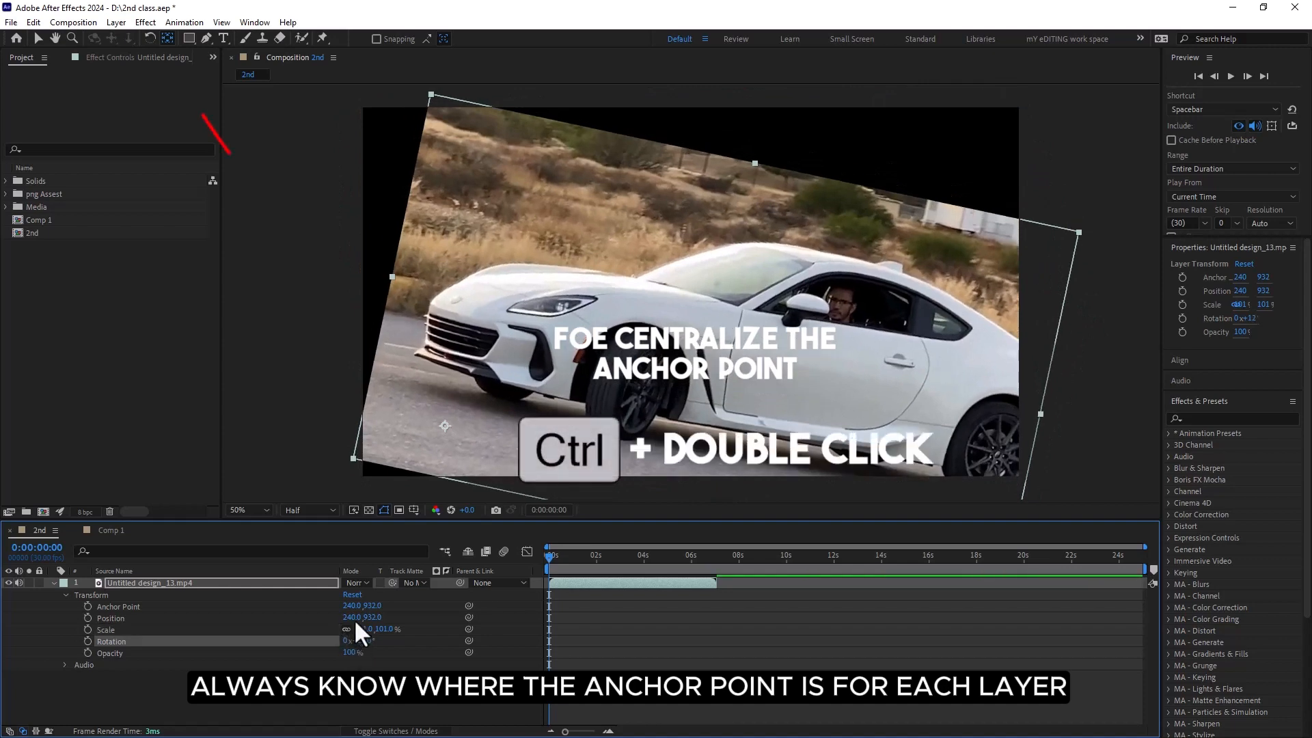
Step: Reset the video layer's transform, collapse its properties and activate the Pan Behind (Anchor Point) tool
{"action": "left_click", "coordinate": [352, 594]}
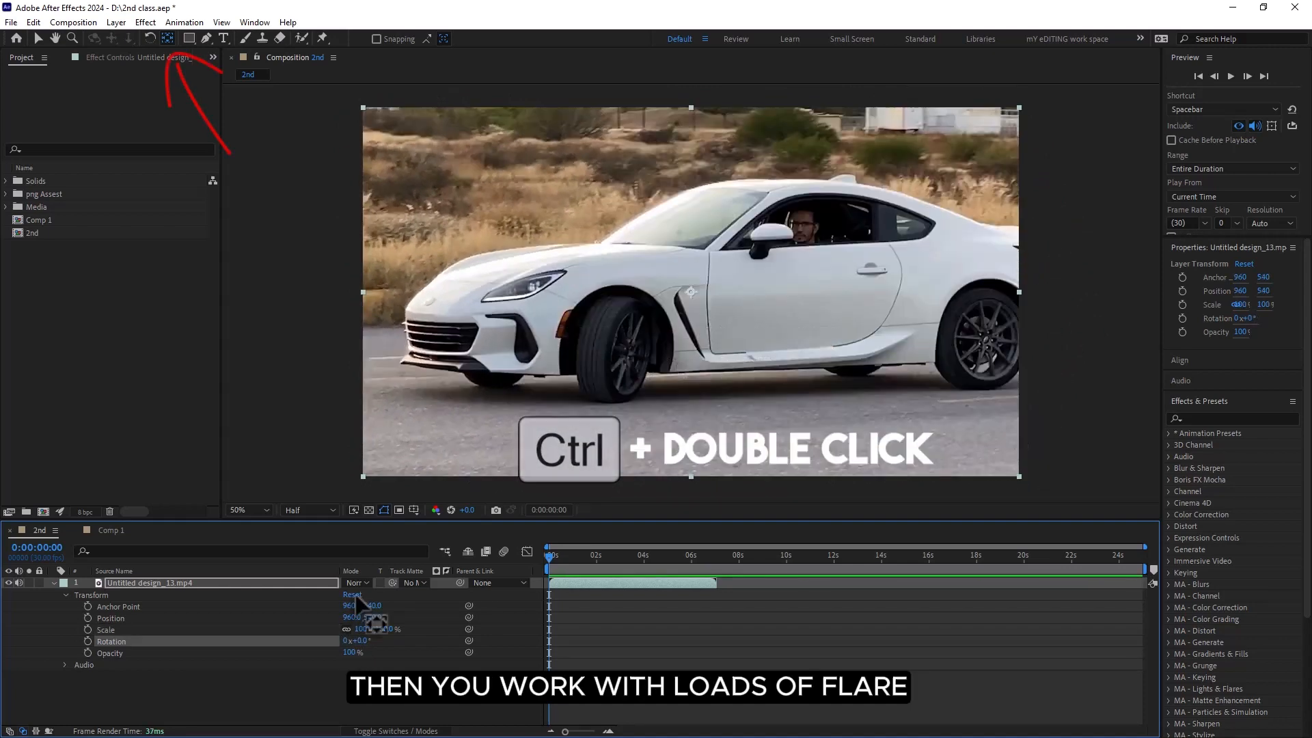
{"action": "left_click", "coordinate": [54, 583]}
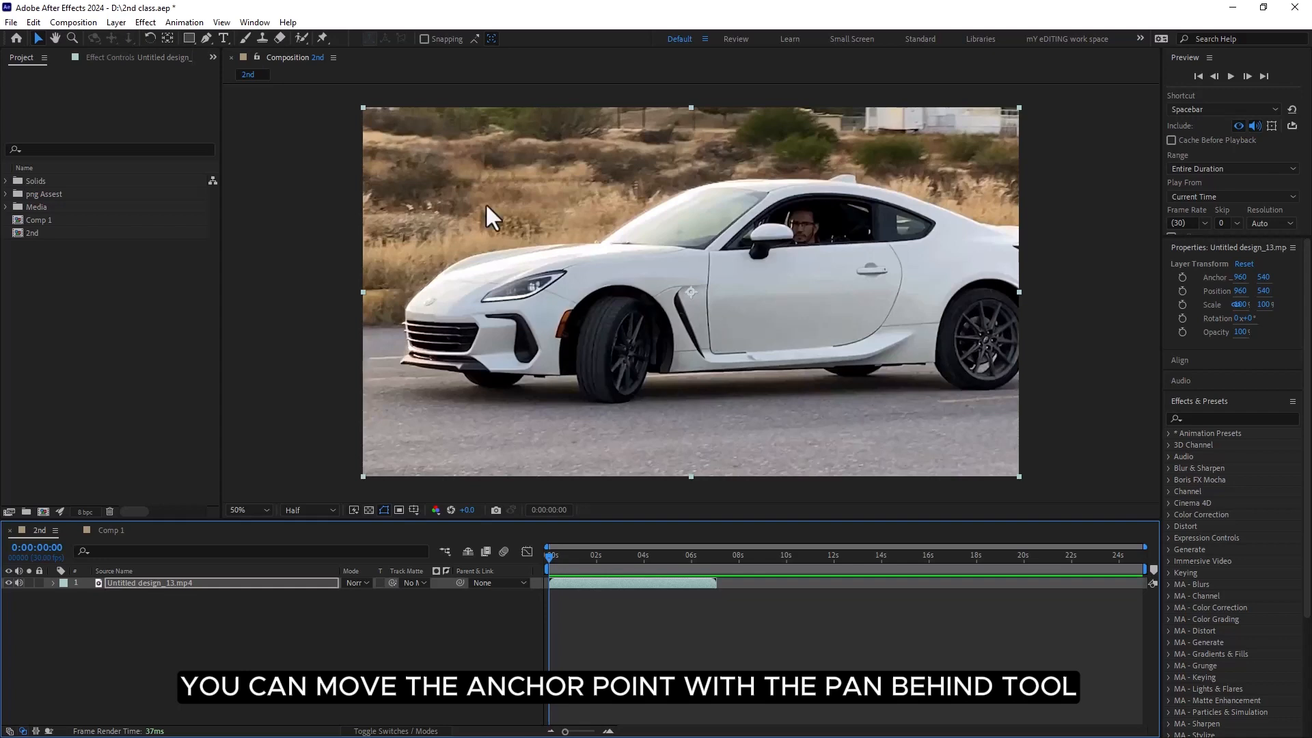
{"action": "left_click", "coordinate": [165, 38]}
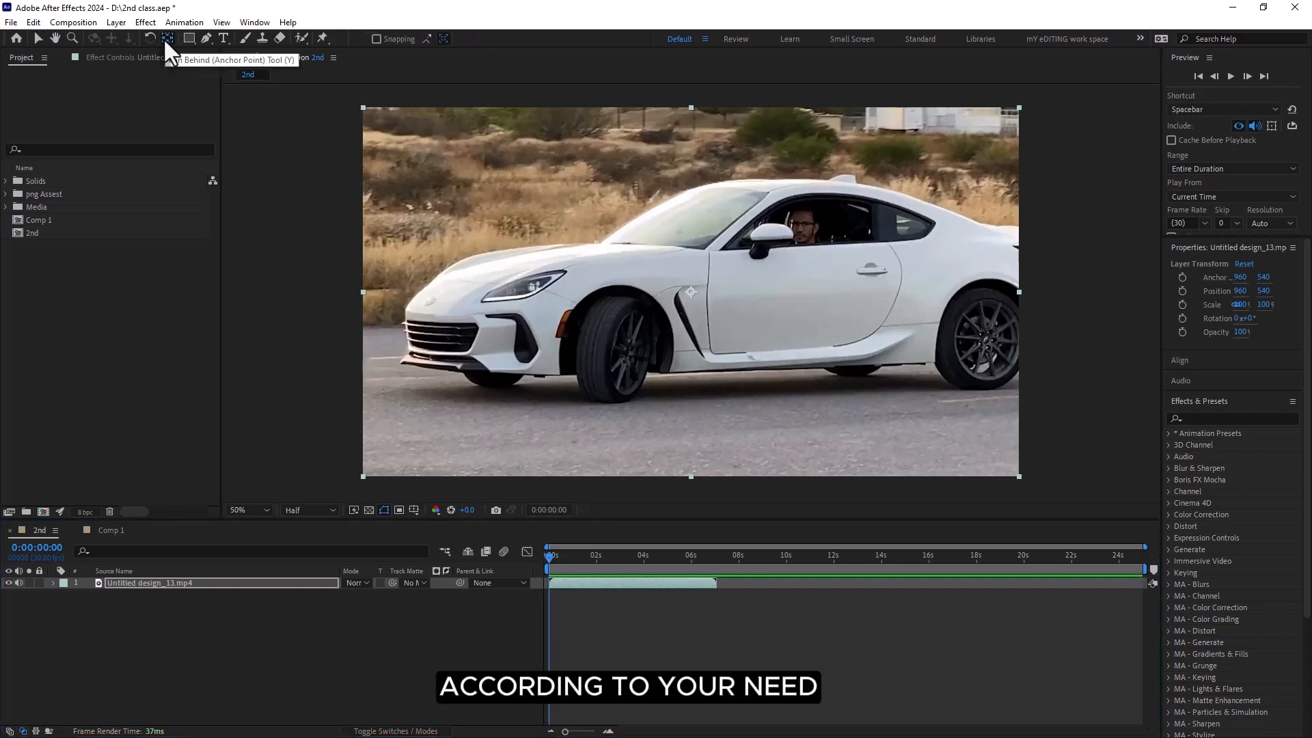
Step: Open the Comp 1 composition and preview its text animation
{"action": "left_click", "coordinate": [108, 528]}
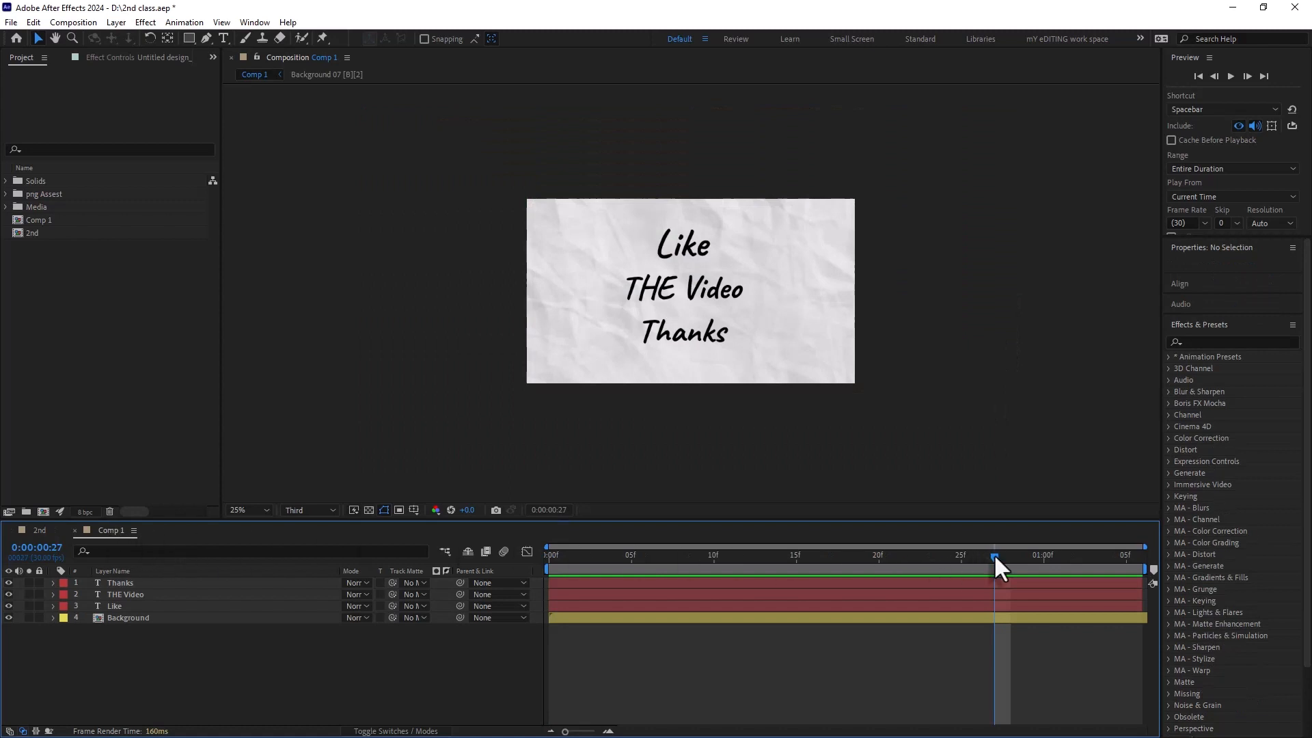
{"action": "key", "text": "space"}
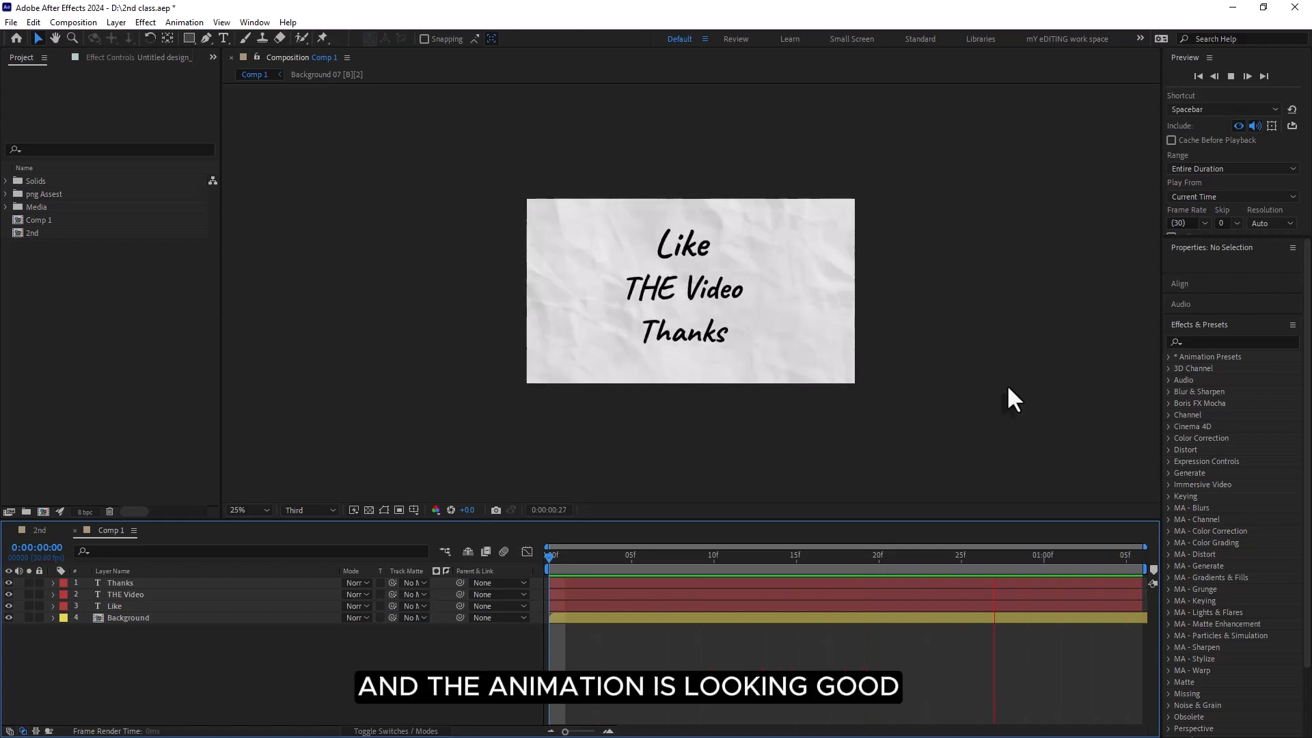
{"action": "key", "text": "space"}
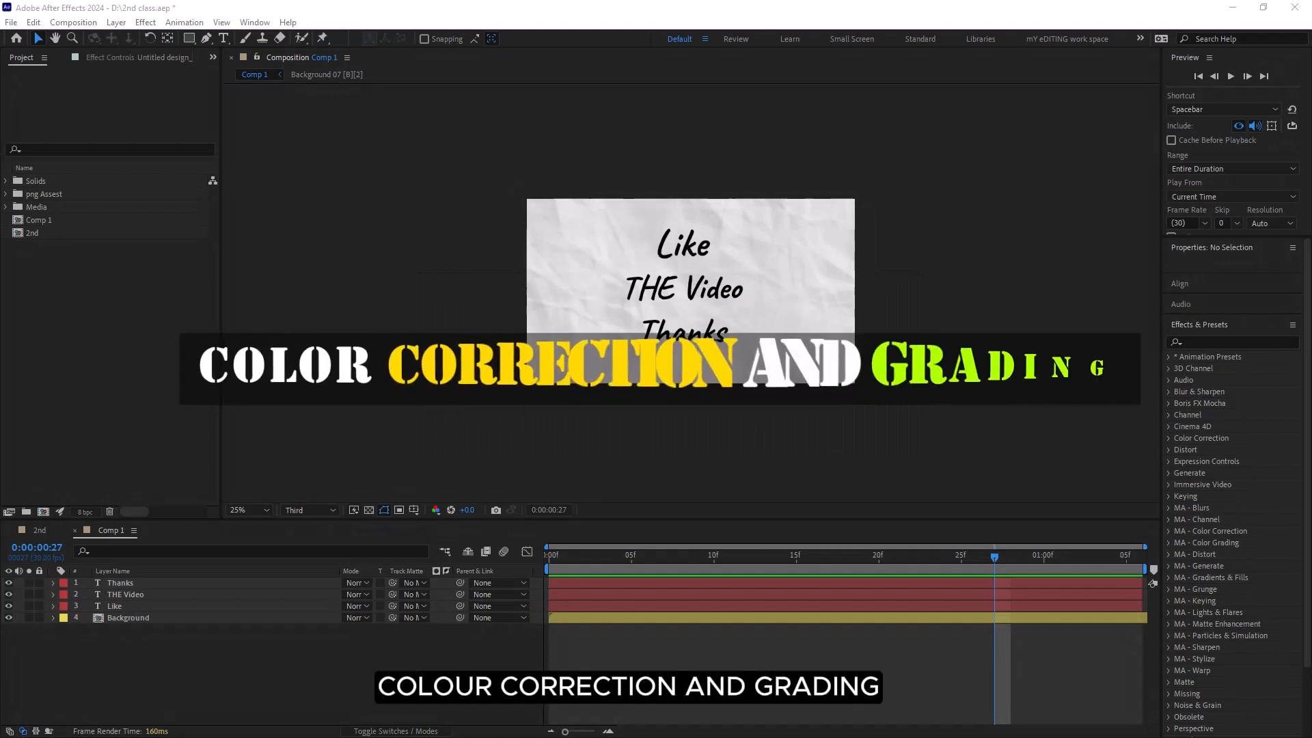
Step: Return to the 2nd composition and create a black solid layer of 1920 × 1080 px above the video
{"action": "left_click", "coordinate": [38, 530]}
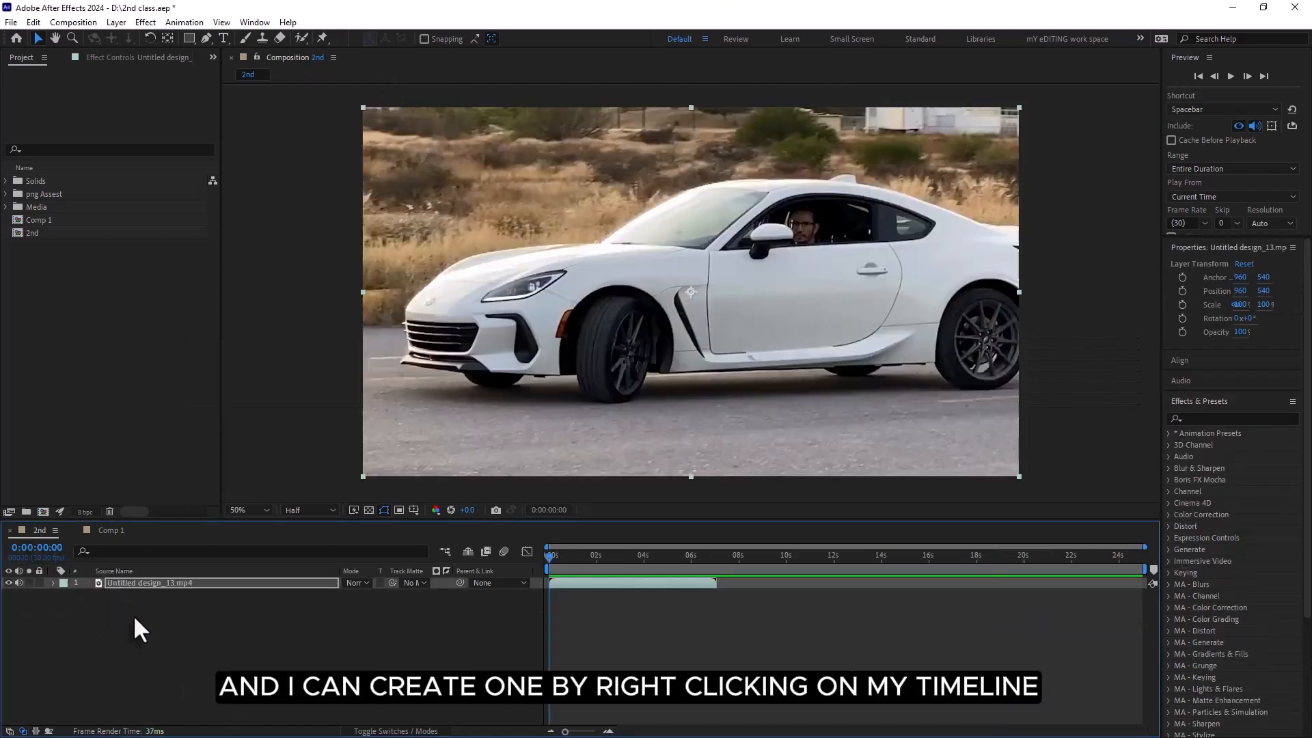
{"action": "right_click", "coordinate": [144, 621]}
{"action": "mouse_move", "coordinate": [216, 460]}
{"action": "left_click", "coordinate": [515, 388]}
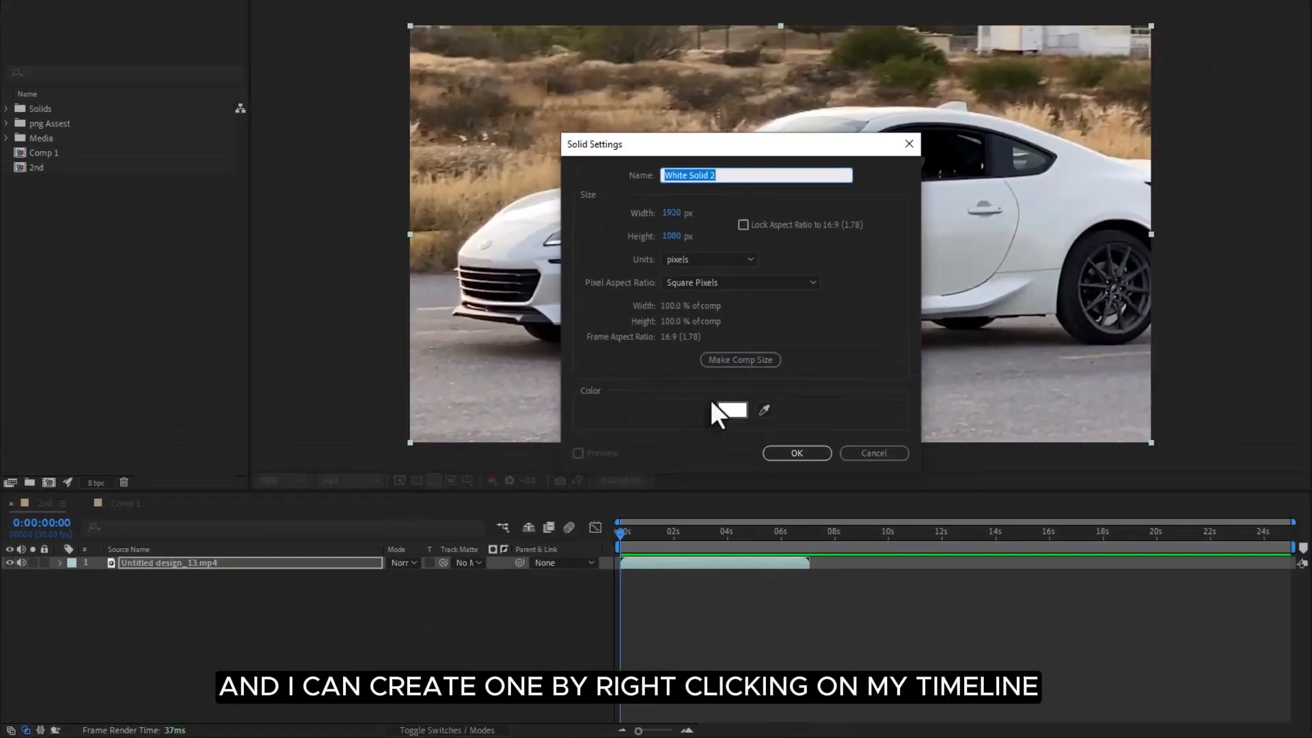
{"action": "left_click", "coordinate": [920, 325]}
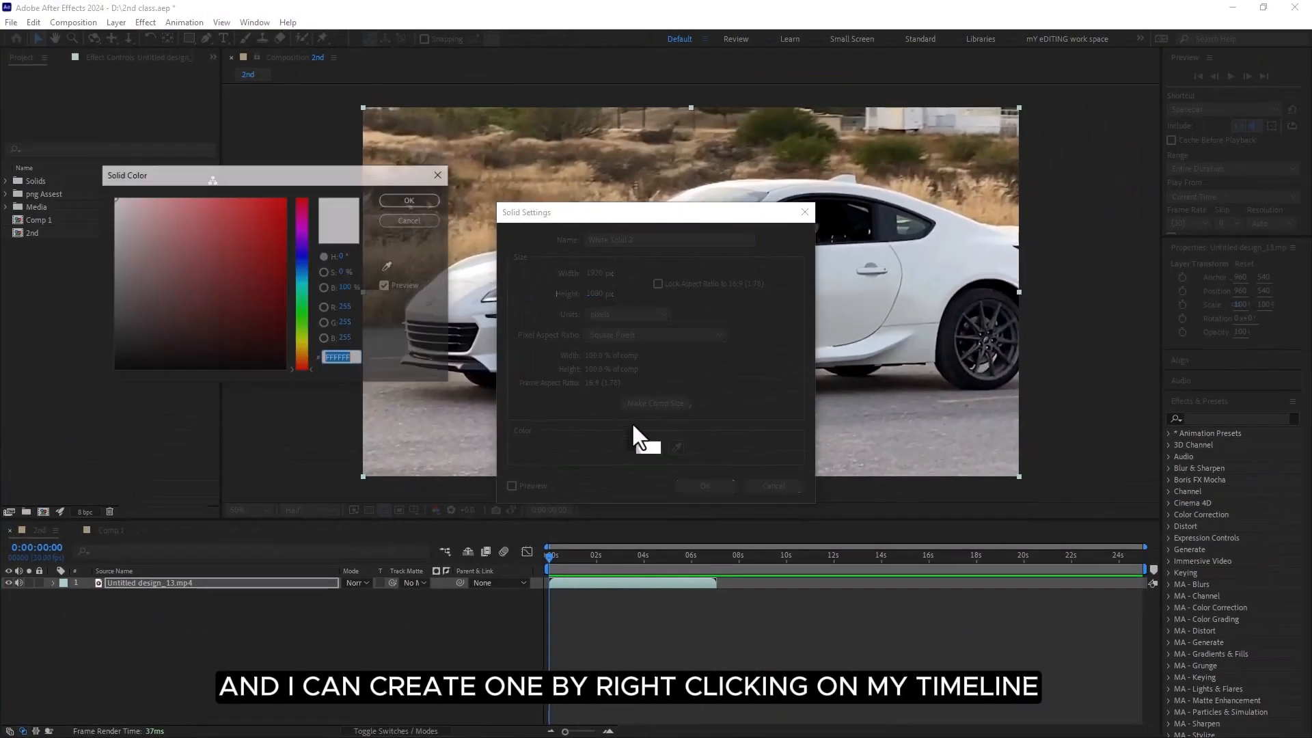
{"action": "left_click", "coordinate": [412, 200]}
{"action": "left_click", "coordinate": [705, 485]}
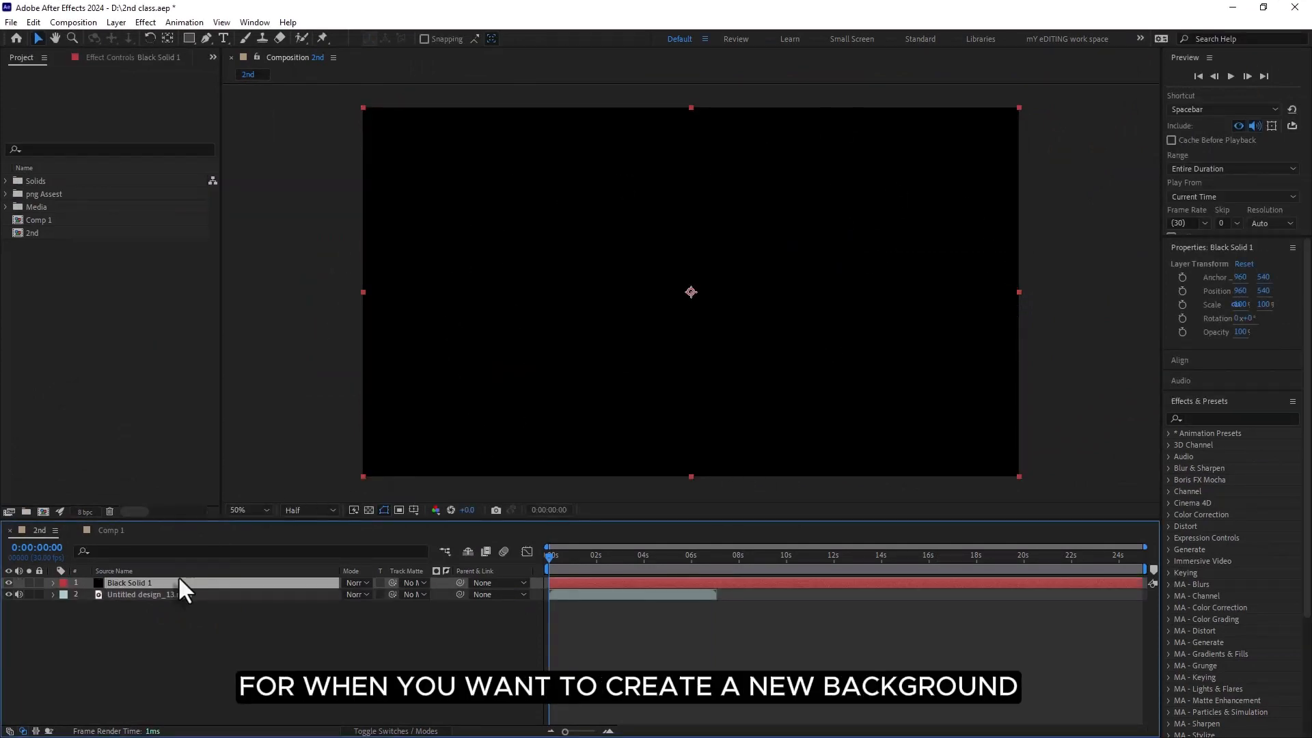
Step: Open the black solid's settings to examine its size and color options, and close them without changes
{"action": "mouse_move", "coordinate": [196, 582]}
{"action": "left_mouse_down"}
{"action": "mouse_move", "coordinate": [197, 624]}
{"action": "mouse_move", "coordinate": [190, 580]}
{"action": "left_mouse_up"}
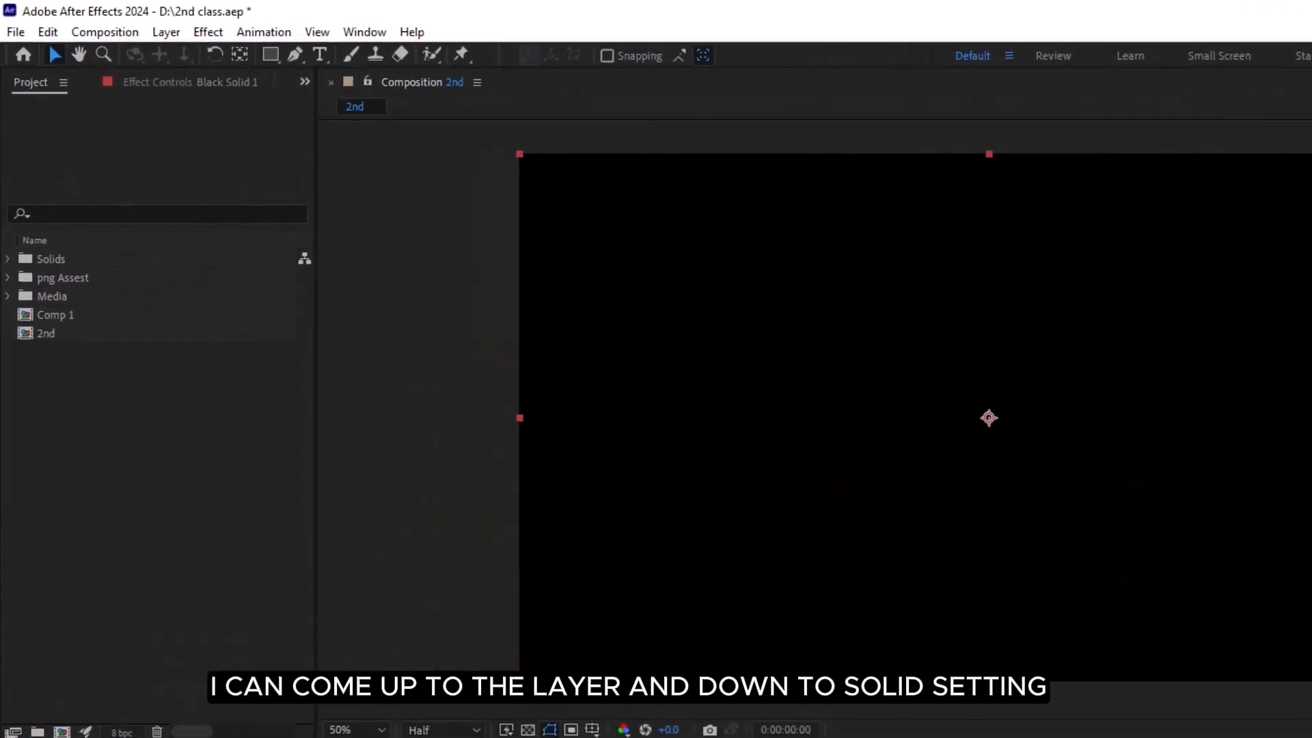
{"action": "left_click", "coordinate": [166, 32]}
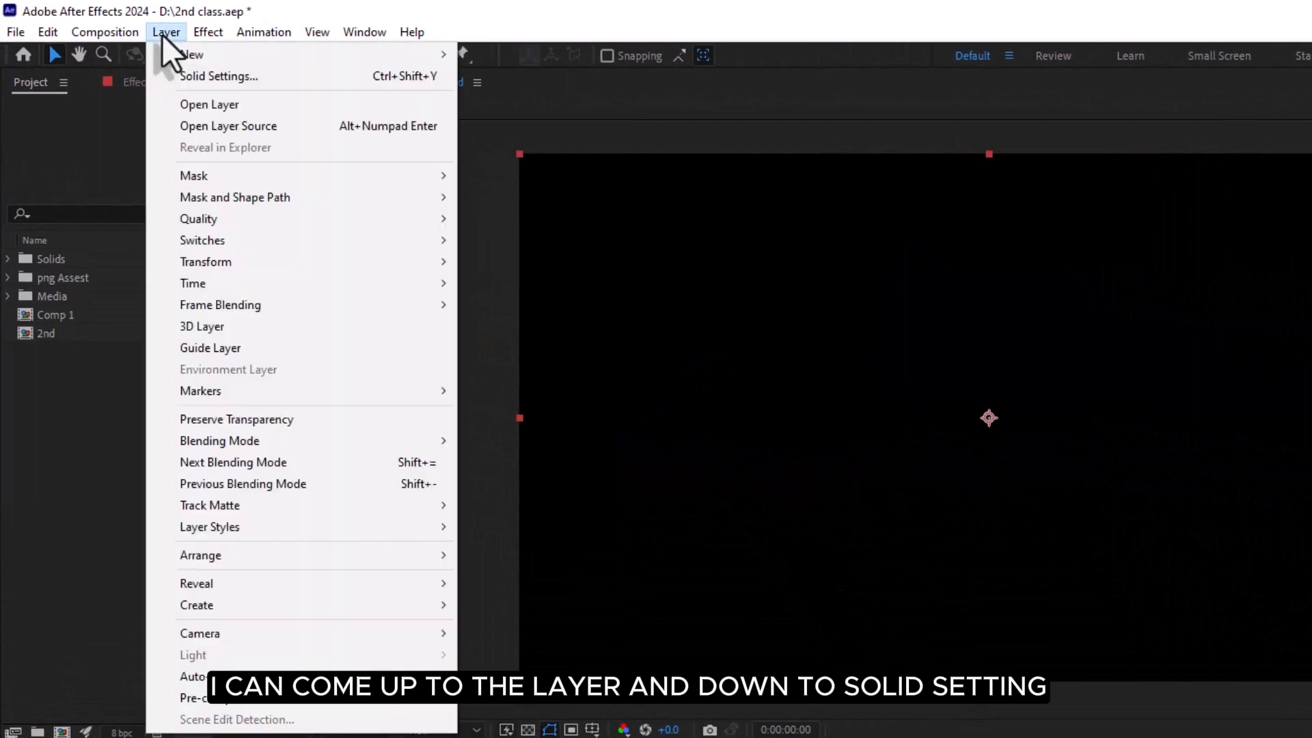
{"action": "left_click", "coordinate": [216, 82]}
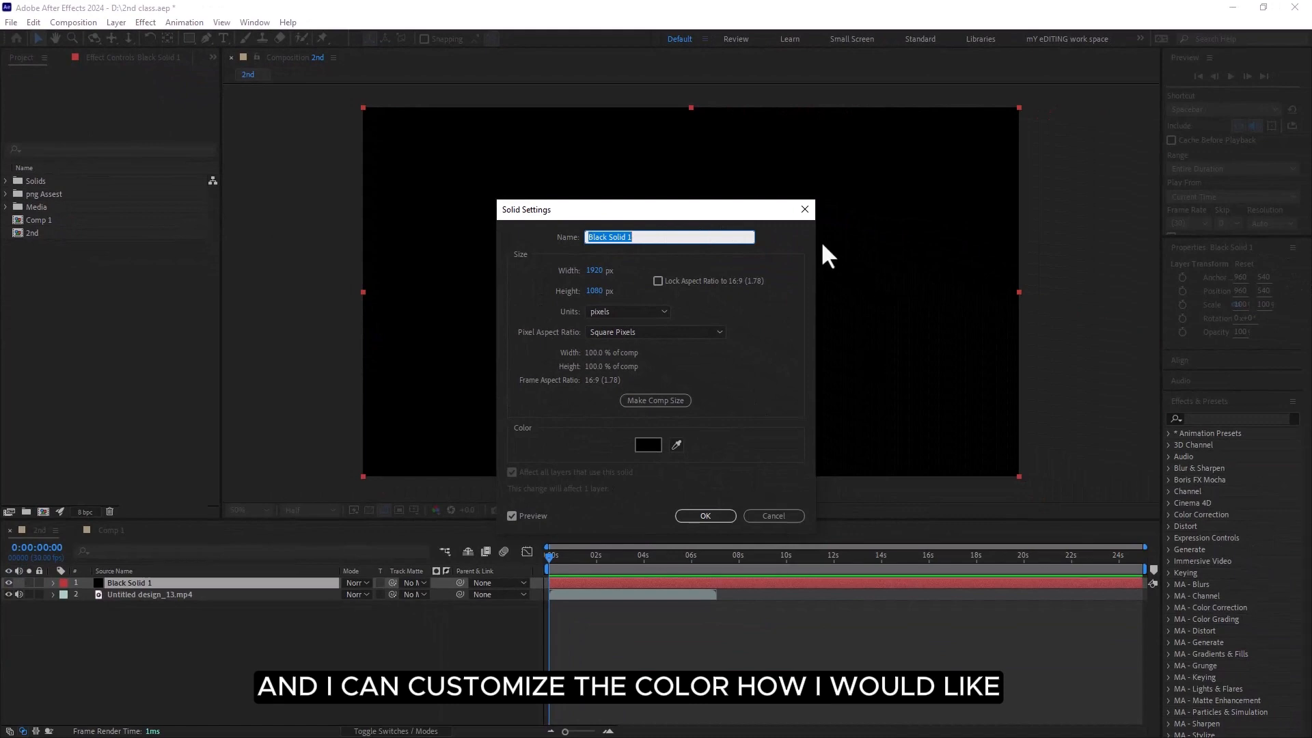
{"action": "left_click", "coordinate": [804, 210]}
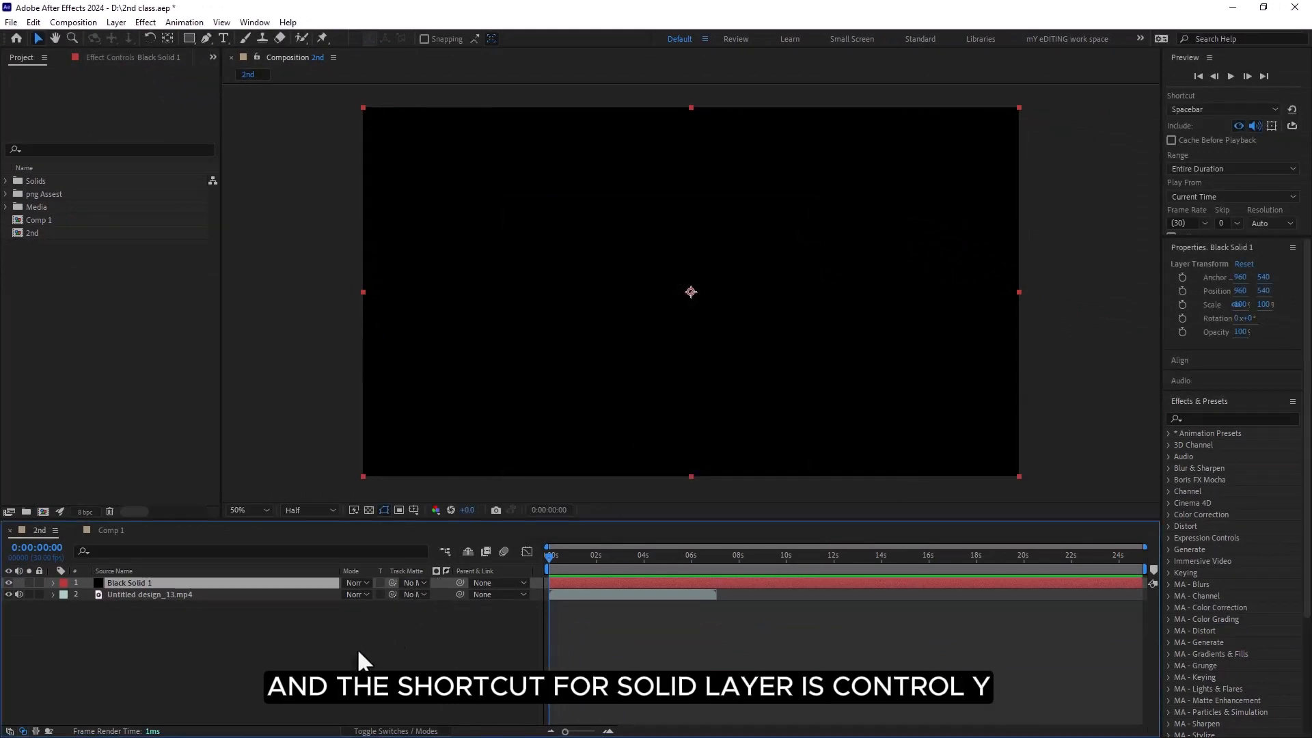
Step: Start a second solid layer without creating it, and delete the existing black solid layer
{"action": "key", "text": "ctrl+y"}
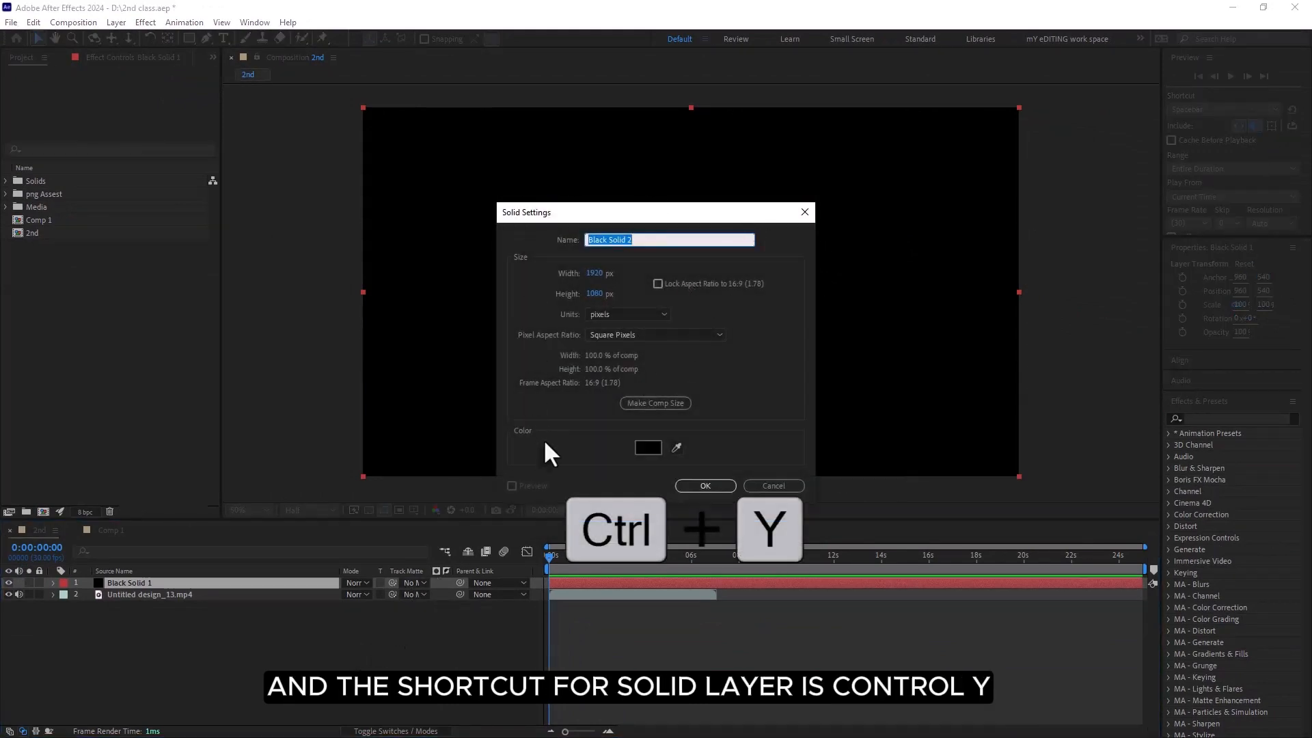
{"action": "left_click", "coordinate": [805, 209]}
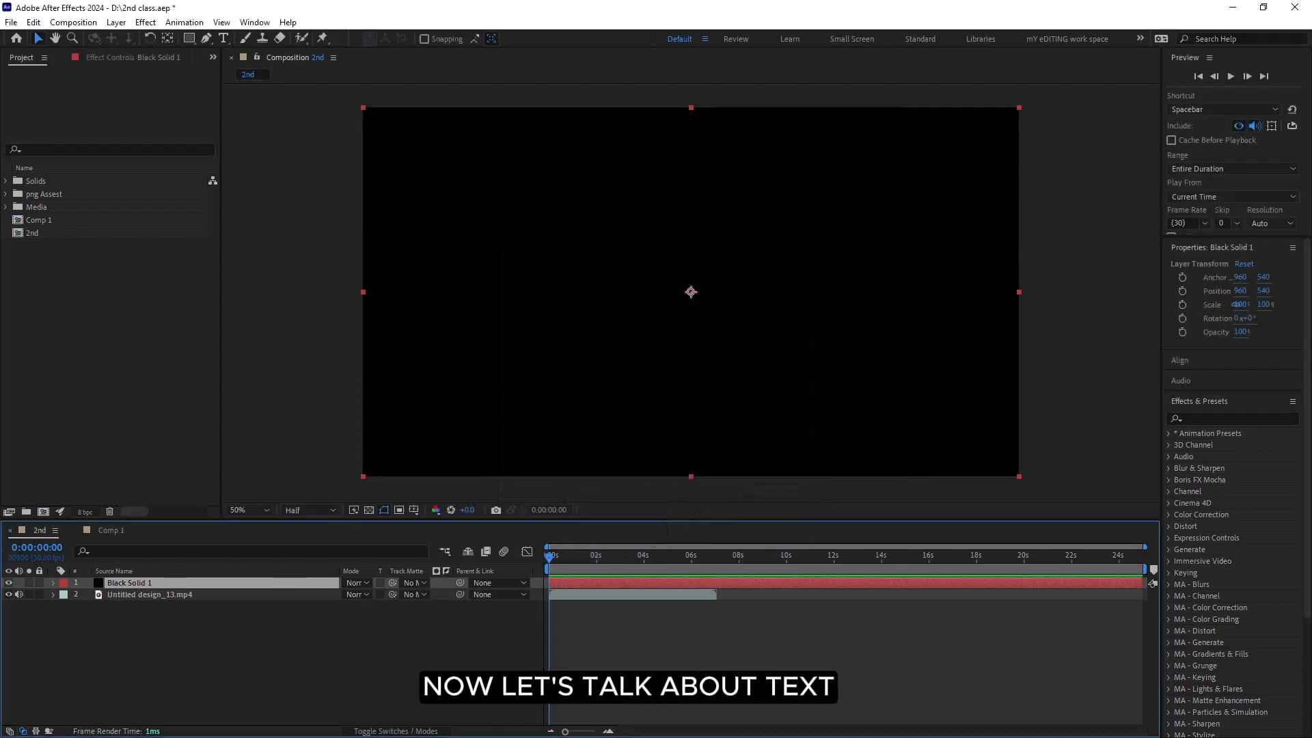
{"action": "key", "text": "Delete"}
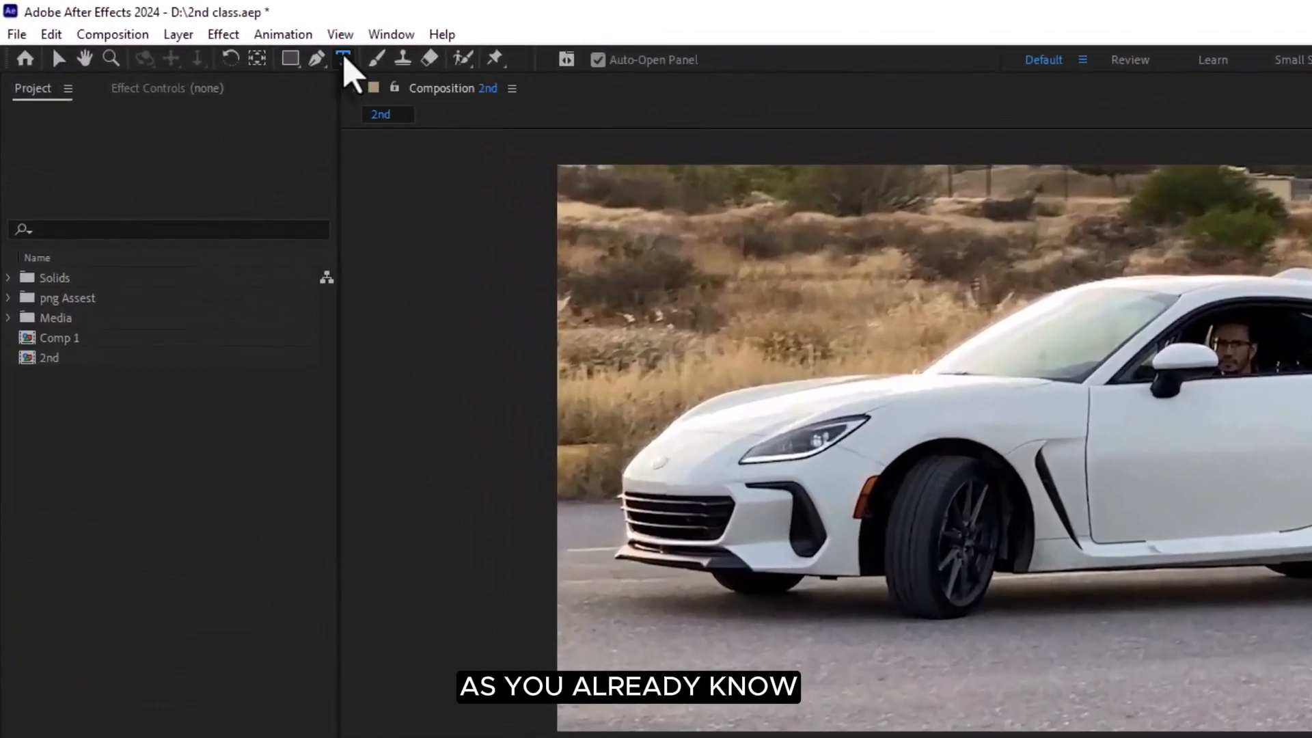
Step: Create a text box across the middle of the car with the Type tool and enter the text "Video"
{"action": "left_click", "coordinate": [344, 61]}
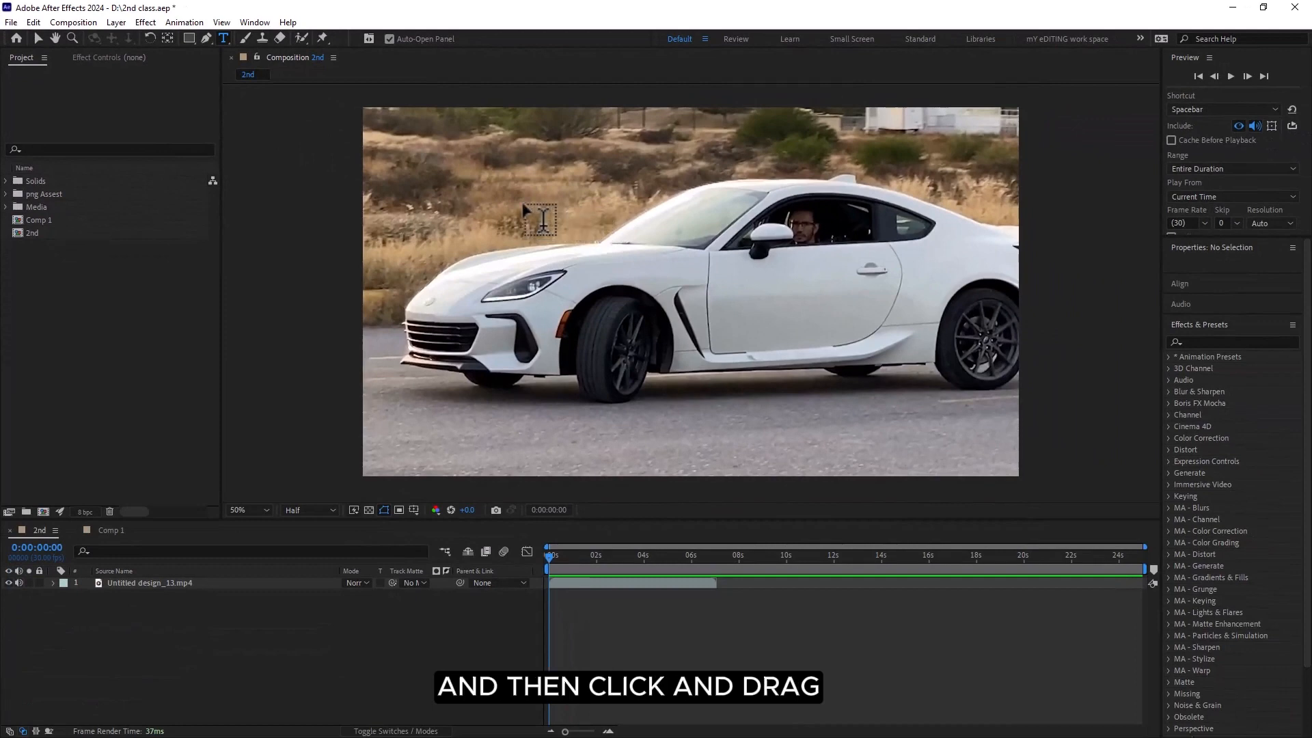
{"action": "left_click_drag", "start_coordinate": [521, 198], "coordinate": [901, 381]}
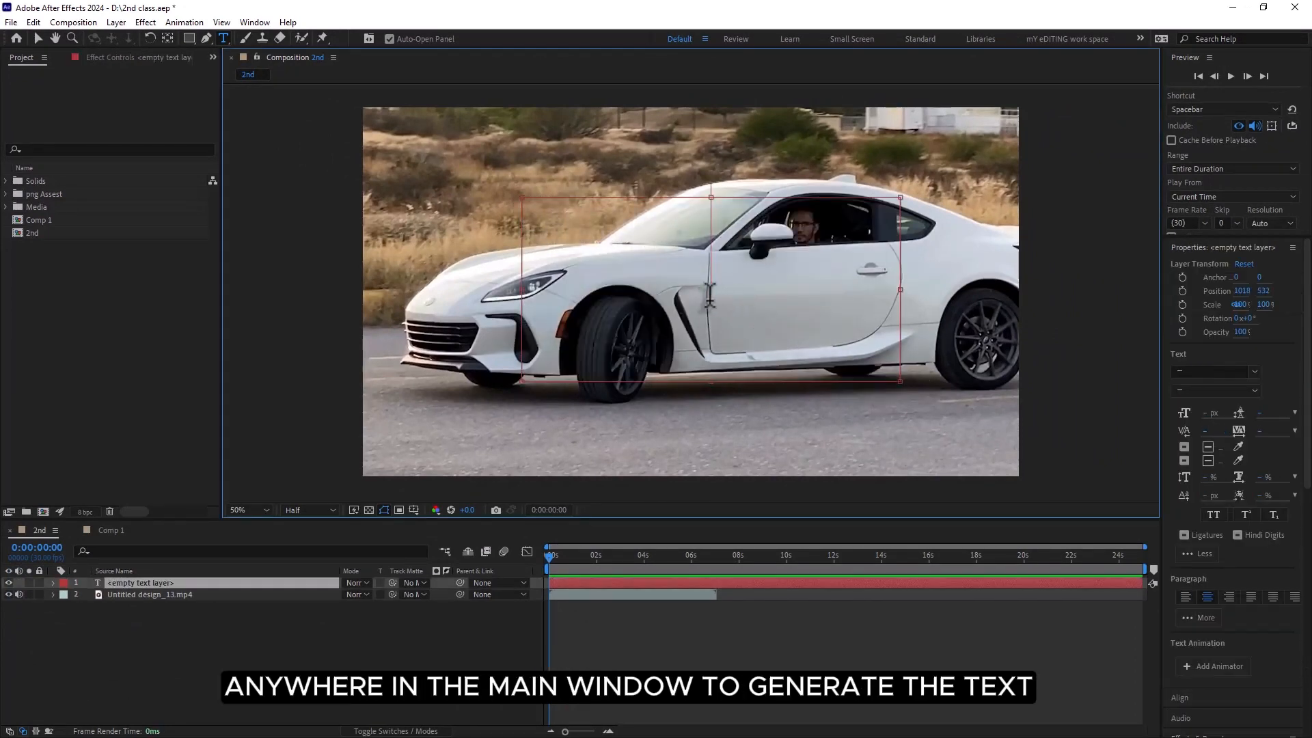
{"action": "type", "text": "Video"}
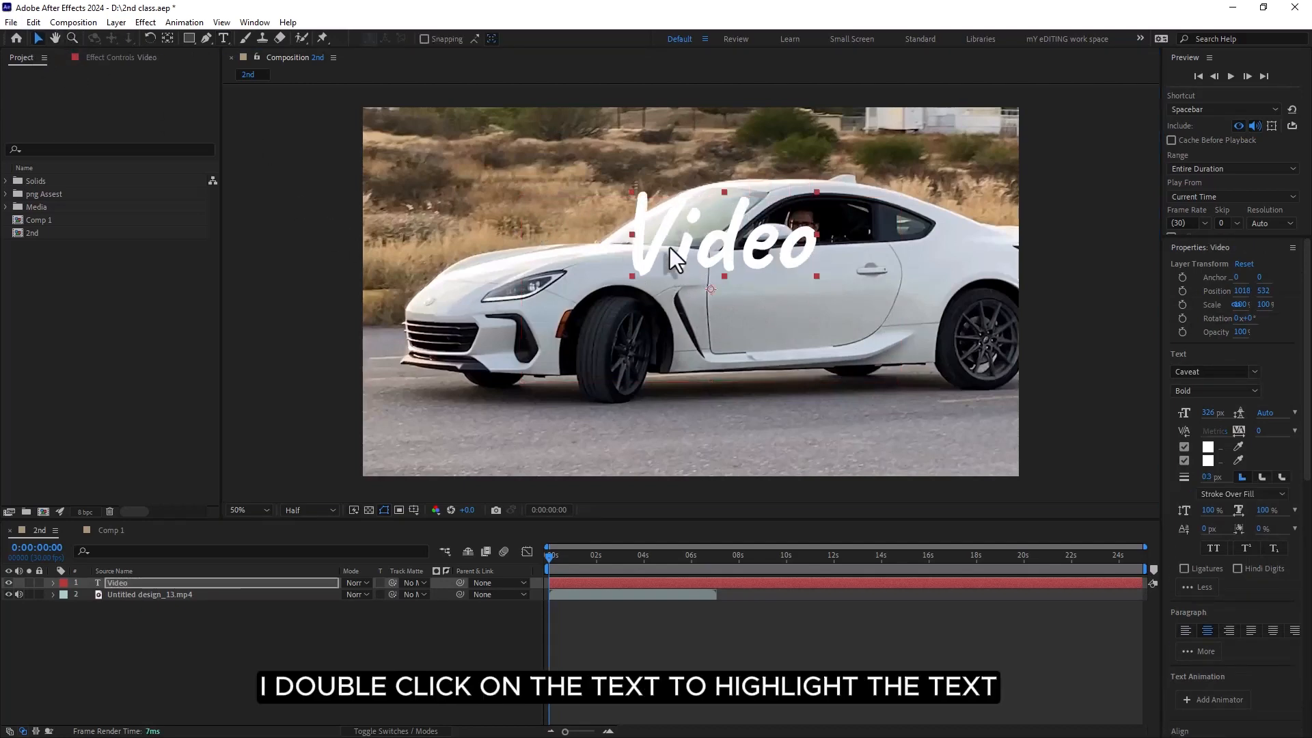
Step: Select the whole word "Video" for editing and look over its text and paragraph formatting properties
{"action": "double_click", "coordinate": [683, 236]}
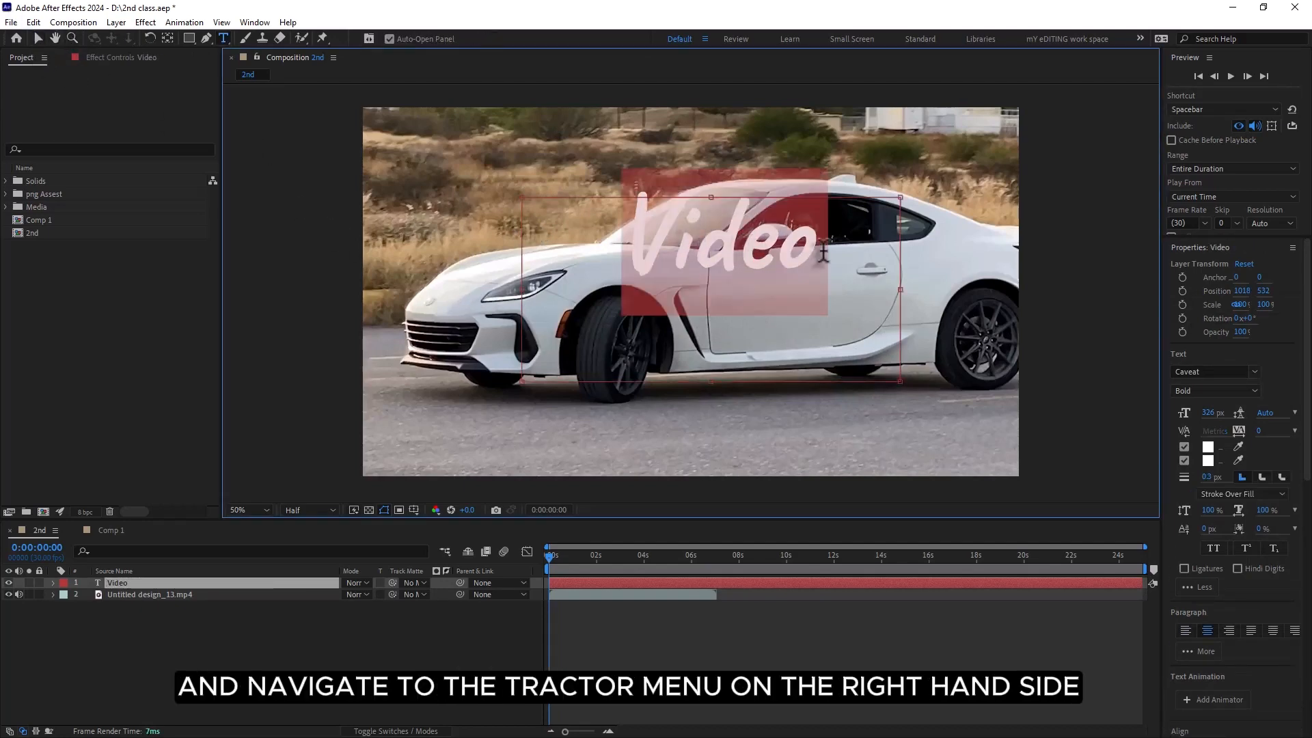
{"action": "scroll", "coordinate": [1228, 425], "scroll_direction": "down", "scroll_amount": 6}
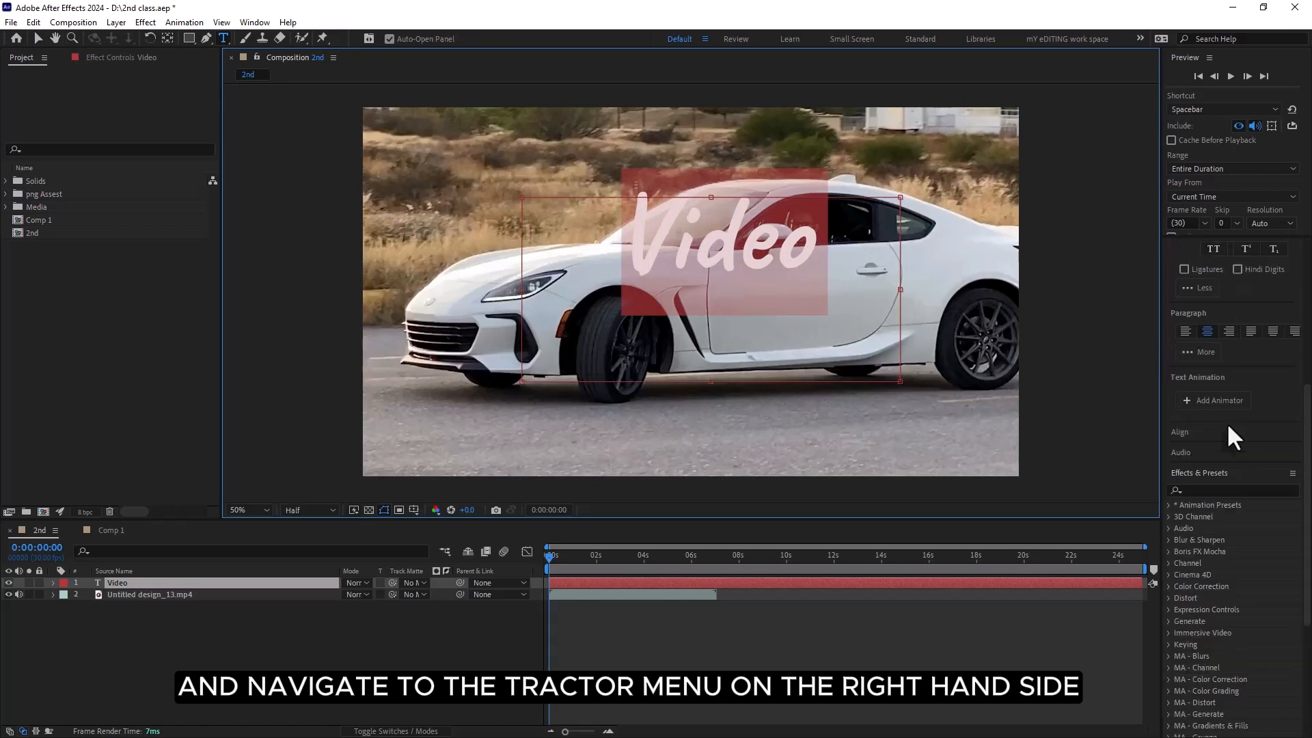
{"action": "scroll", "coordinate": [1229, 427], "scroll_direction": "up", "scroll_amount": 6}
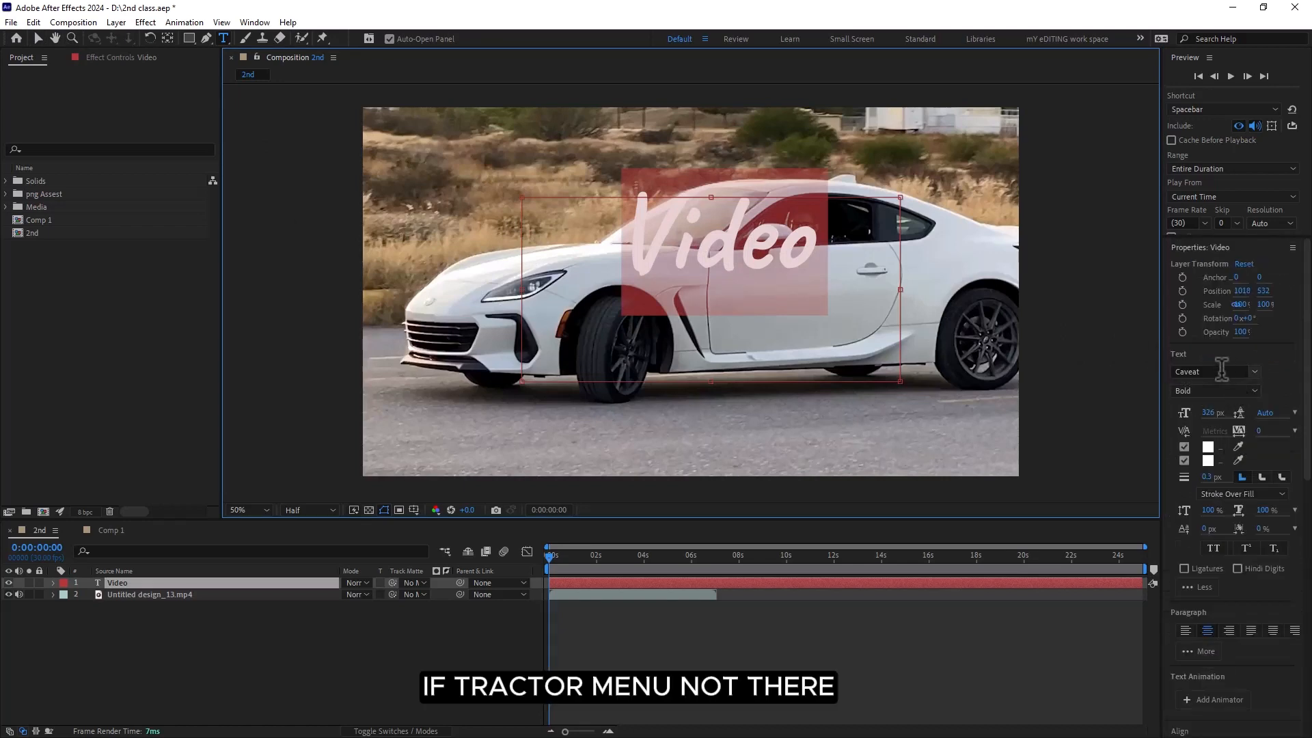
{"action": "left_click", "coordinate": [247, 23]}
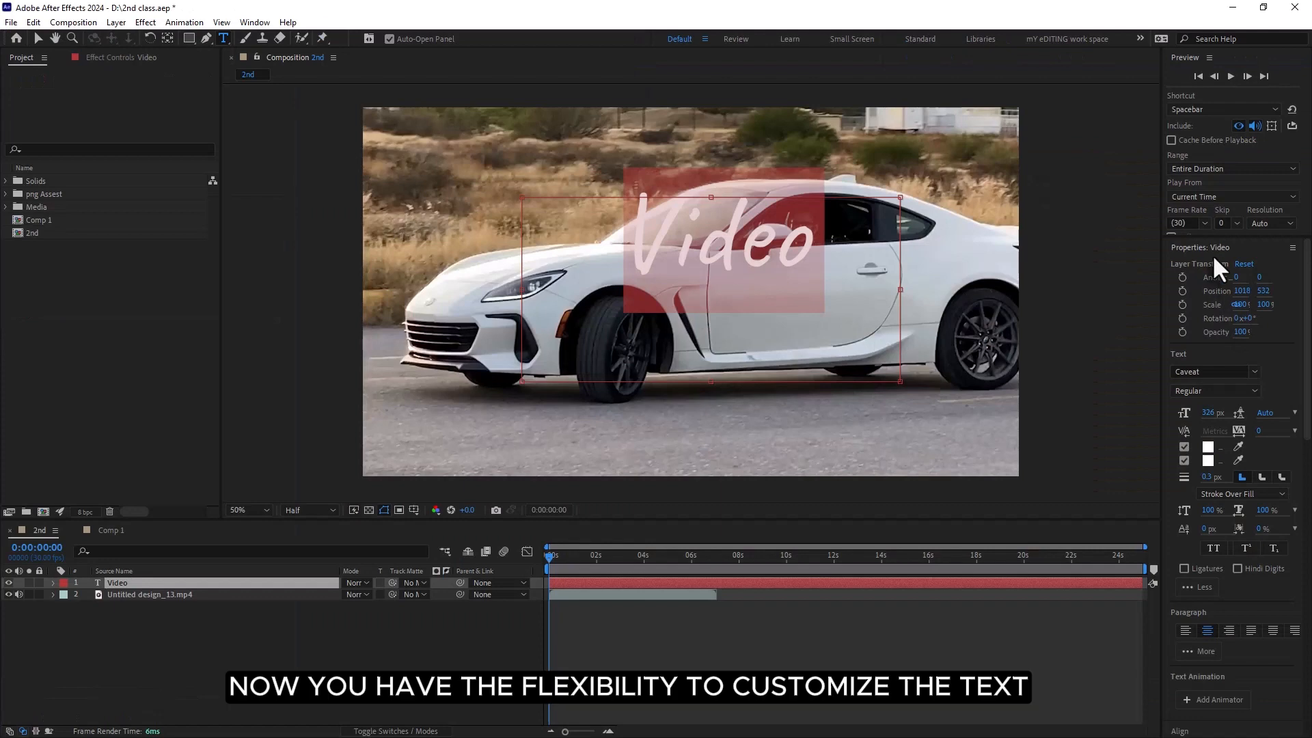
Step: Collapse the layer properties and the effects list to reach the Character settings, and look at the available fonts
{"action": "left_click", "coordinate": [1213, 247]}
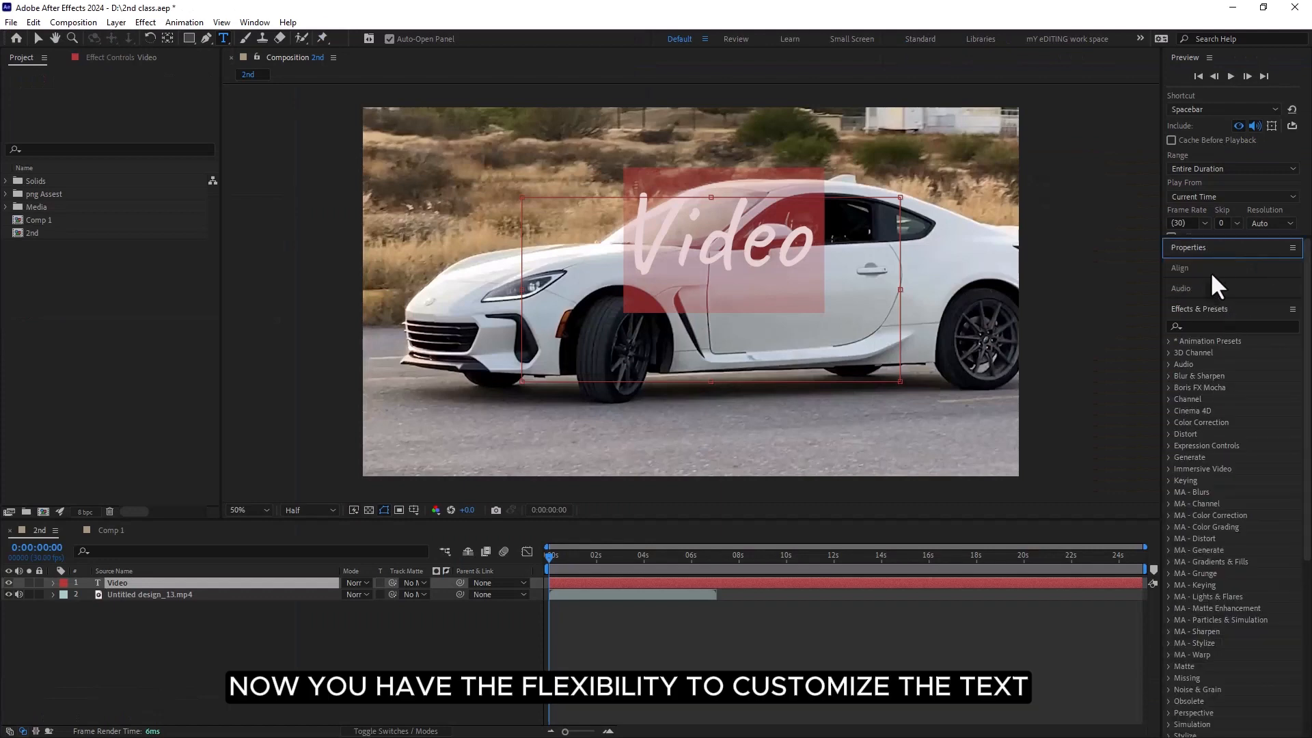
{"action": "left_click", "coordinate": [1200, 308]}
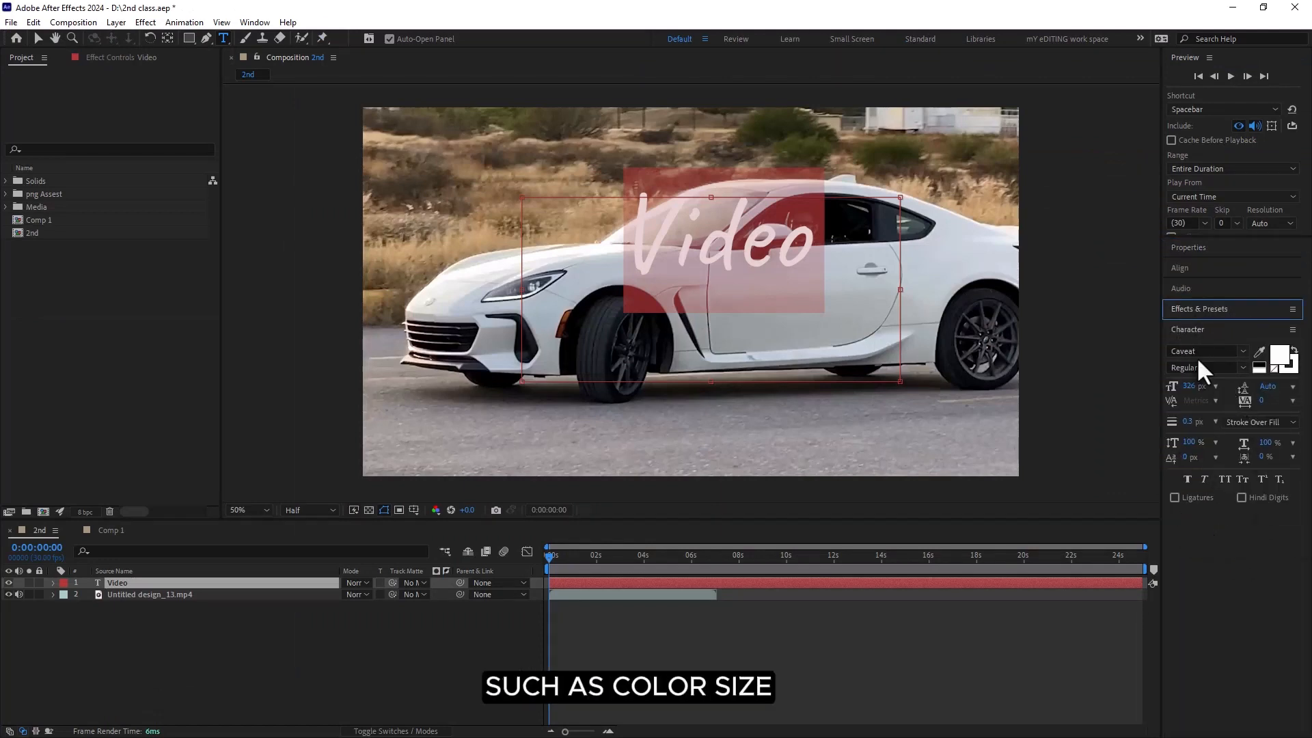
{"action": "left_click", "coordinate": [1242, 351]}
{"action": "left_click", "coordinate": [1242, 351]}
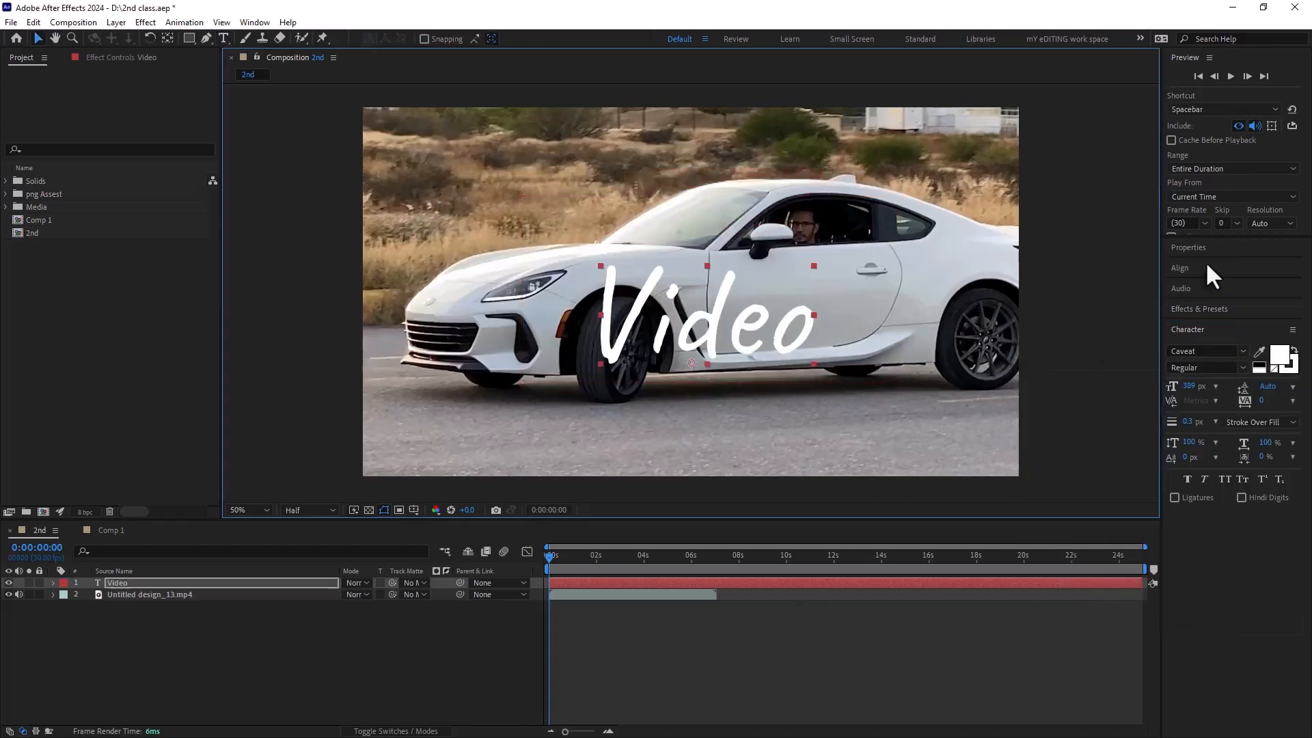
Step: Apply the Blinking Cursor Typewriter Console preset from the Text > Animate In animation presets to the "Video" text layer
{"action": "left_click", "coordinate": [1216, 309]}
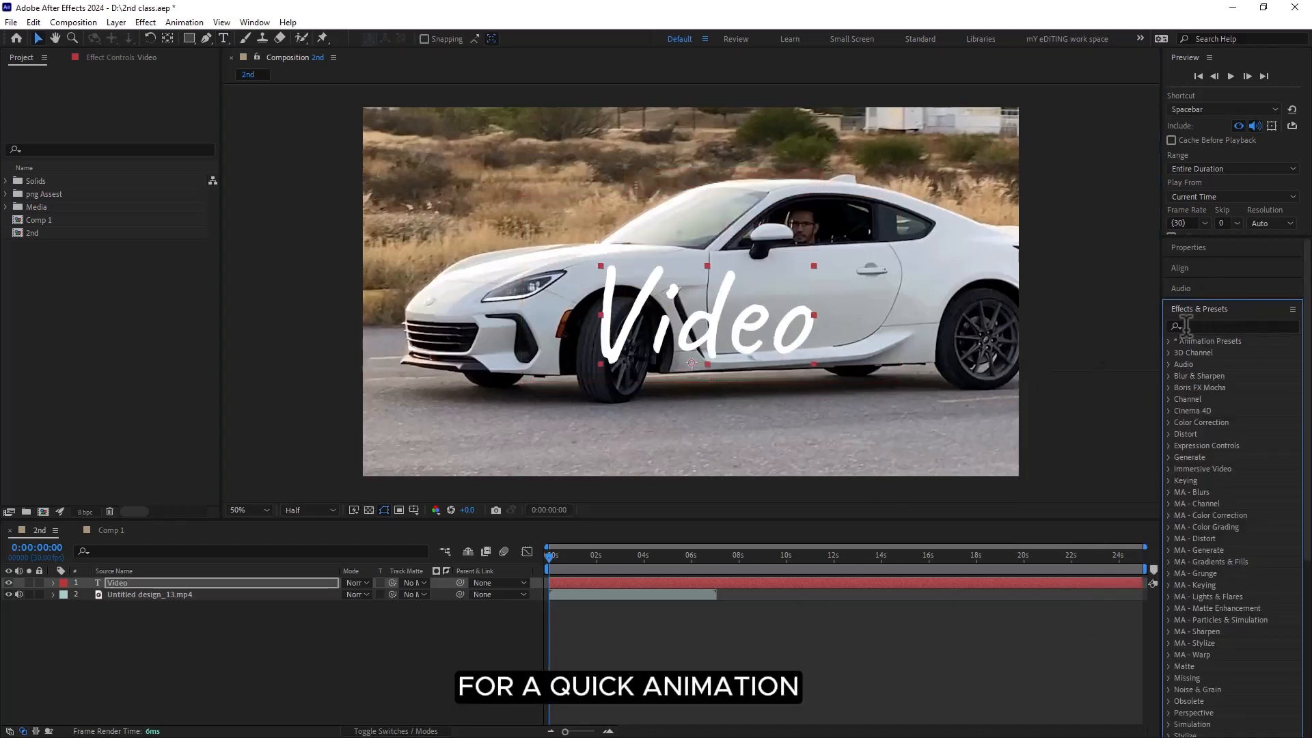
{"action": "left_click", "coordinate": [1169, 341]}
{"action": "left_click", "coordinate": [1180, 353]}
{"action": "left_click", "coordinate": [1192, 480]}
{"action": "scroll", "coordinate": [1196, 475], "scroll_direction": "down", "scroll_amount": 3}
{"action": "left_click", "coordinate": [1203, 403]}
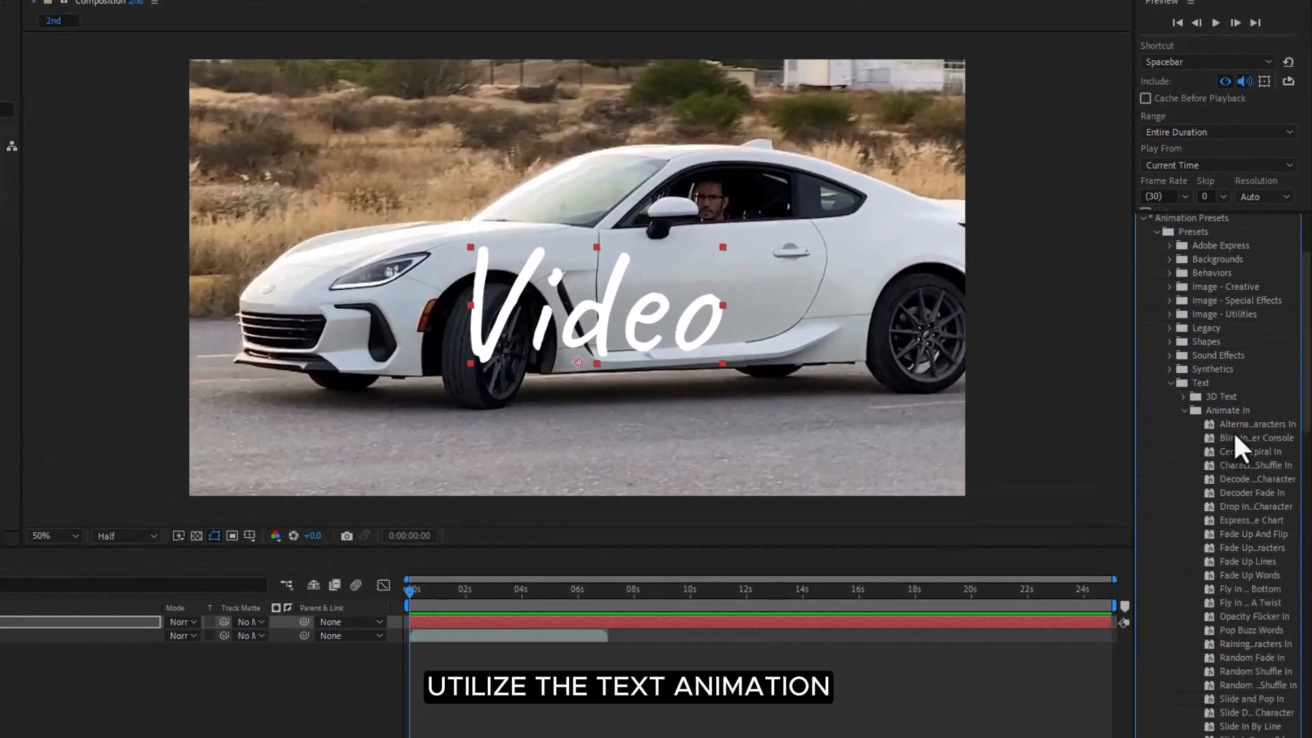
{"action": "left_click_drag", "start_coordinate": [1234, 436], "coordinate": [462, 615]}
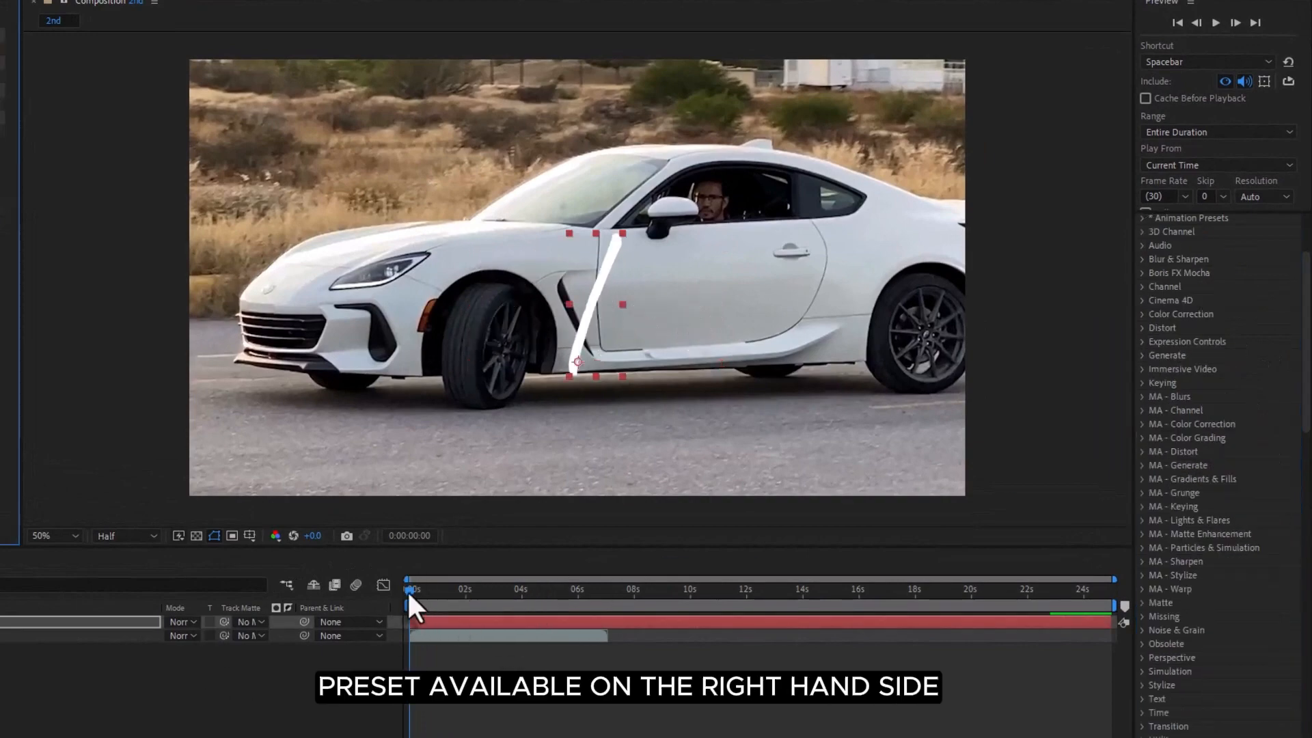
Step: Preview the typewriter text animation from the start of the composition, show the layer switches, and replay it from the beginning
{"action": "mouse_move", "coordinate": [410, 600]}
{"action": "left_mouse_down"}
{"action": "mouse_move", "coordinate": [630, 602]}
{"action": "mouse_move", "coordinate": [409, 601]}
{"action": "left_mouse_up"}
{"action": "key", "text": "space"}
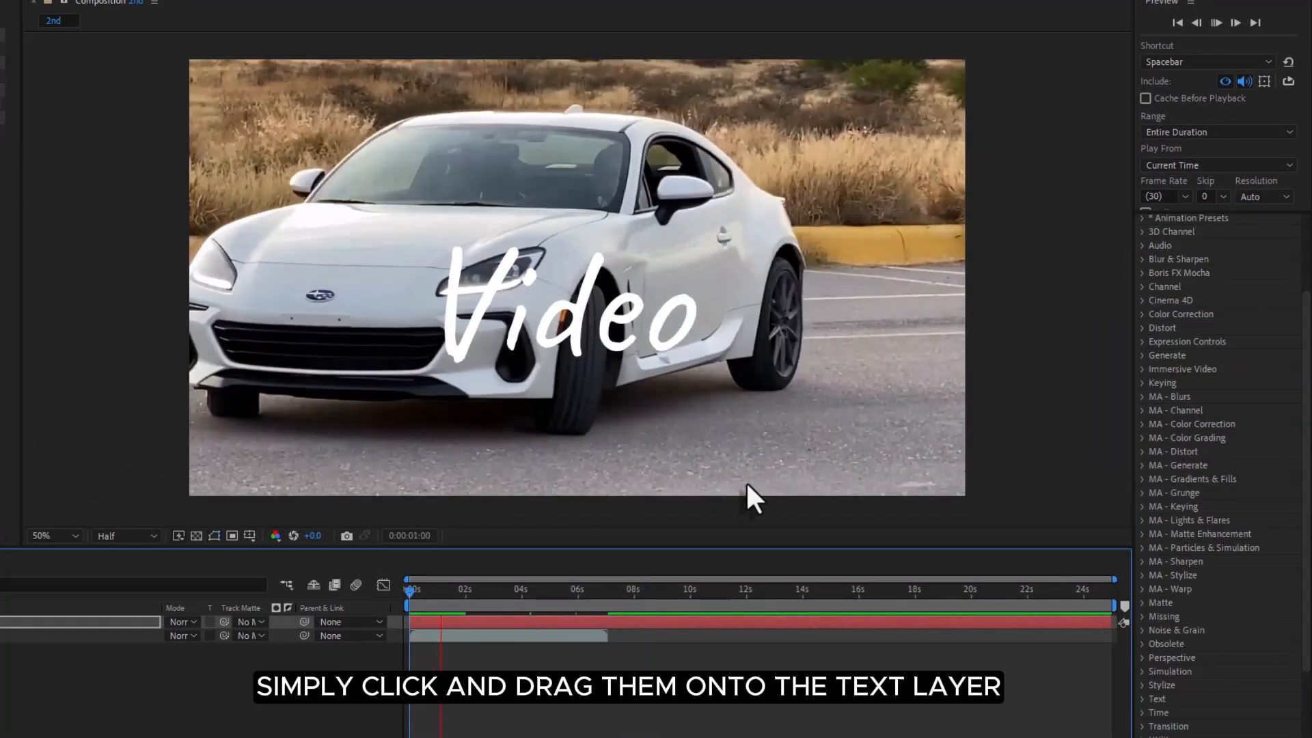
{"action": "key", "text": "space"}
{"action": "key", "text": "F4"}
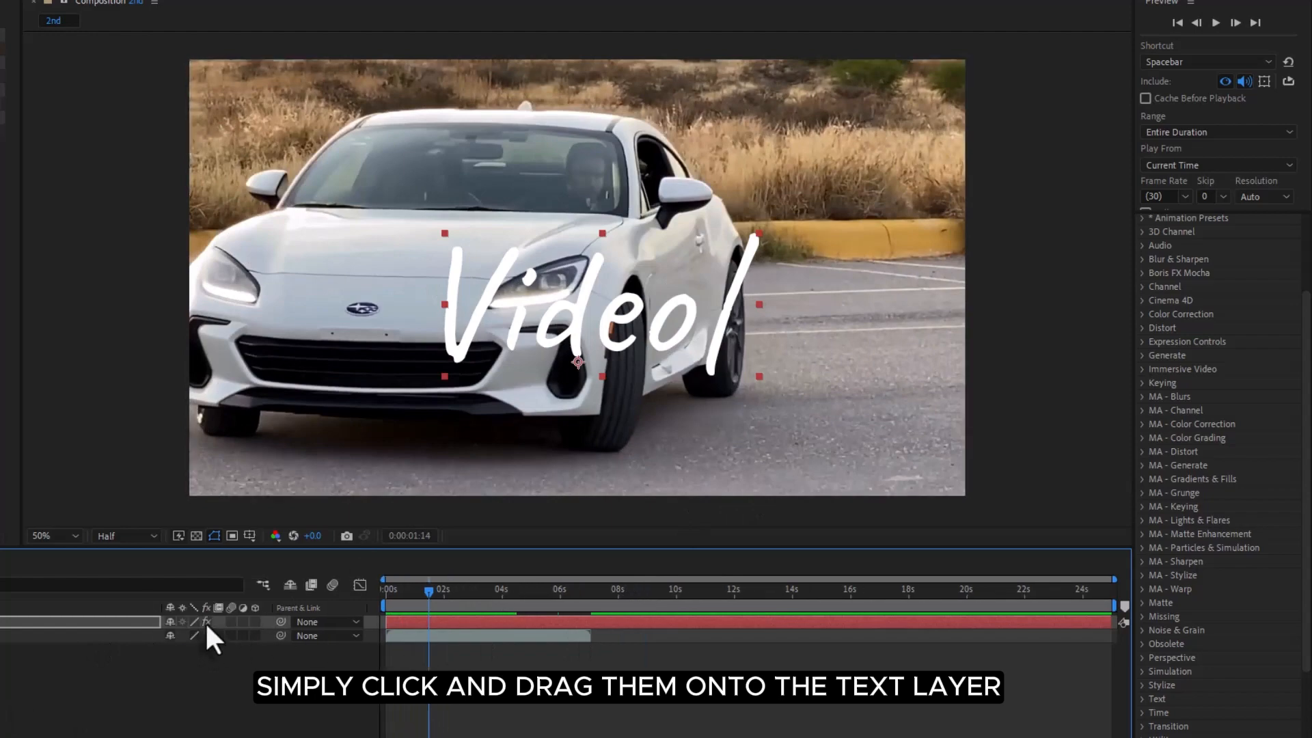
{"action": "left_click_drag", "start_coordinate": [435, 592], "coordinate": [313, 594]}
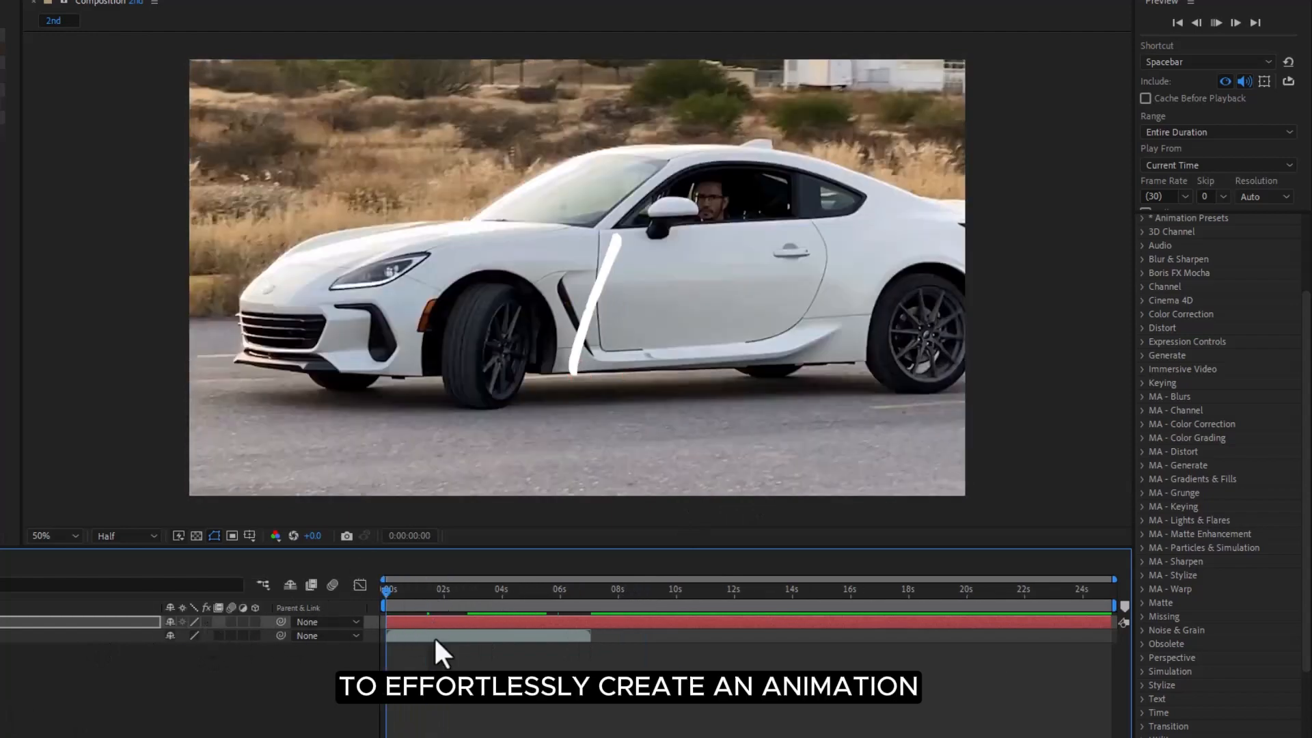
{"action": "key", "text": "space"}
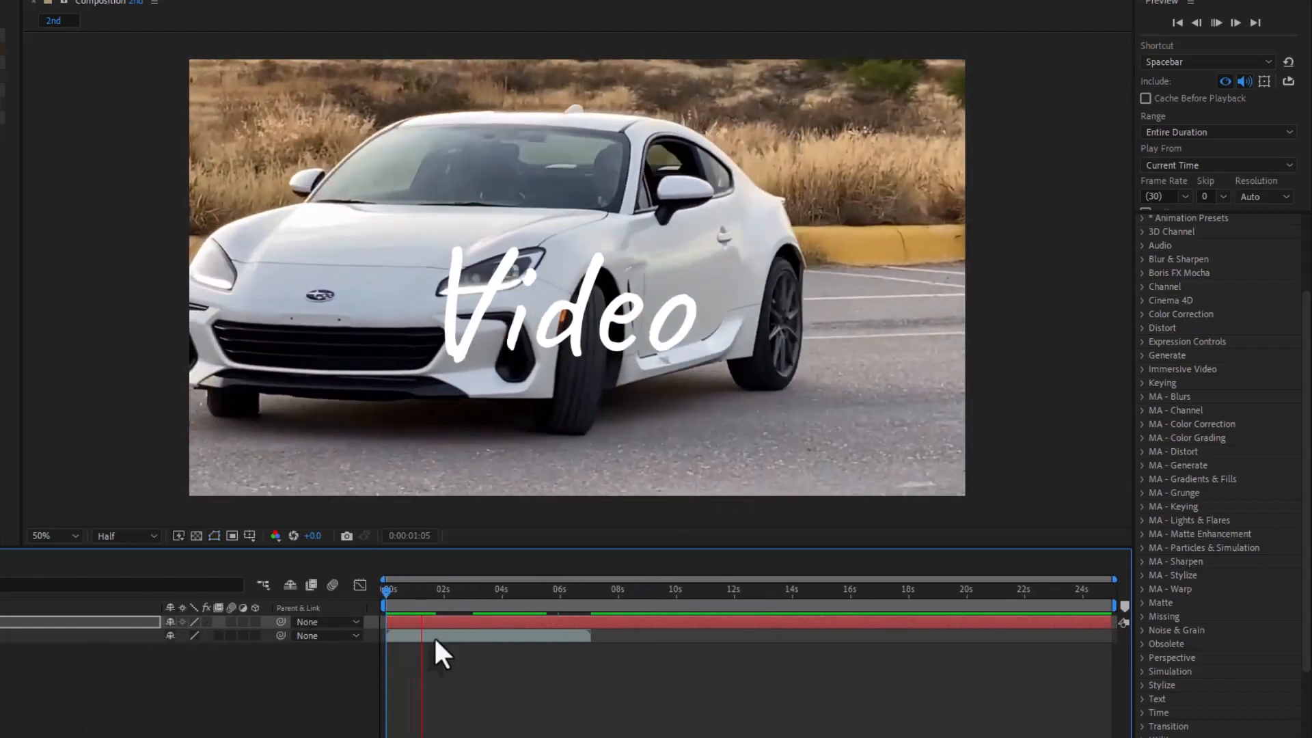
Step: Reveal the text layer's animation keyframes and move the second keyframe to about the 3-second mark
{"action": "left_click", "coordinate": [420, 622]}
{"action": "key", "text": "u"}
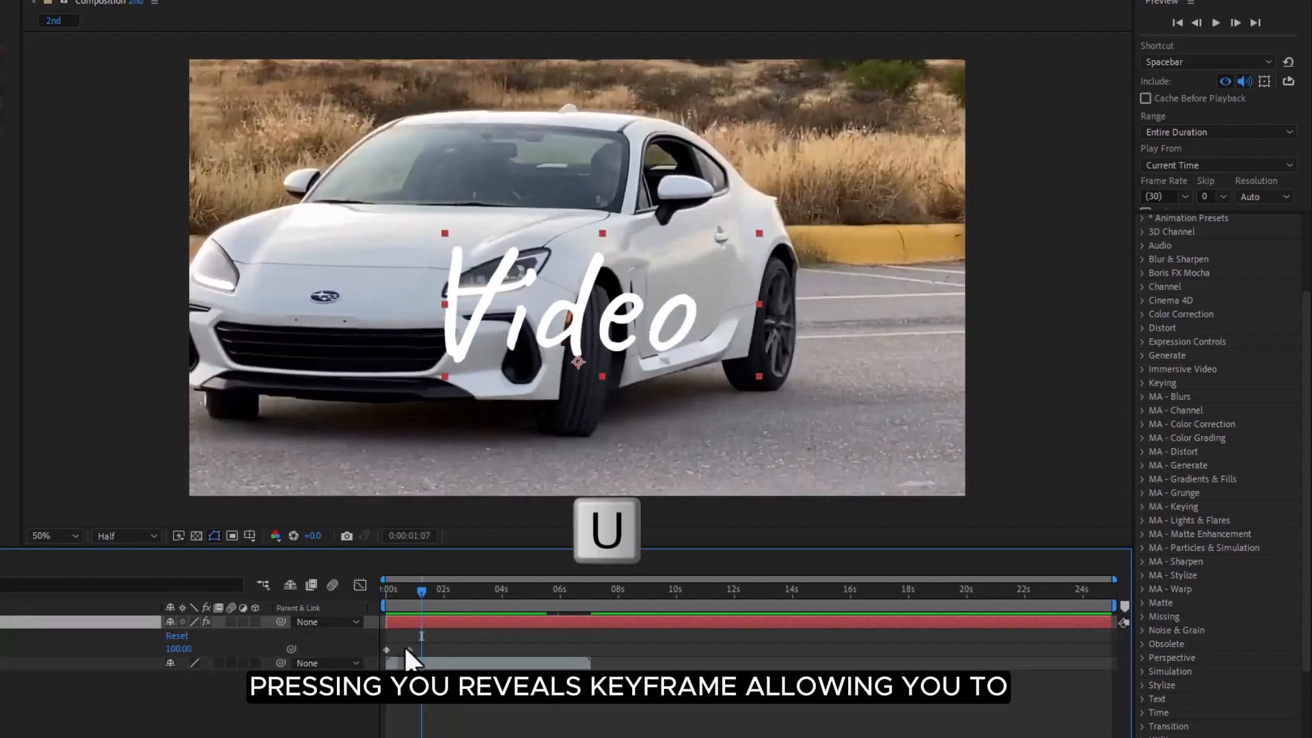
{"action": "left_click_drag", "start_coordinate": [440, 646], "coordinate": [383, 651]}
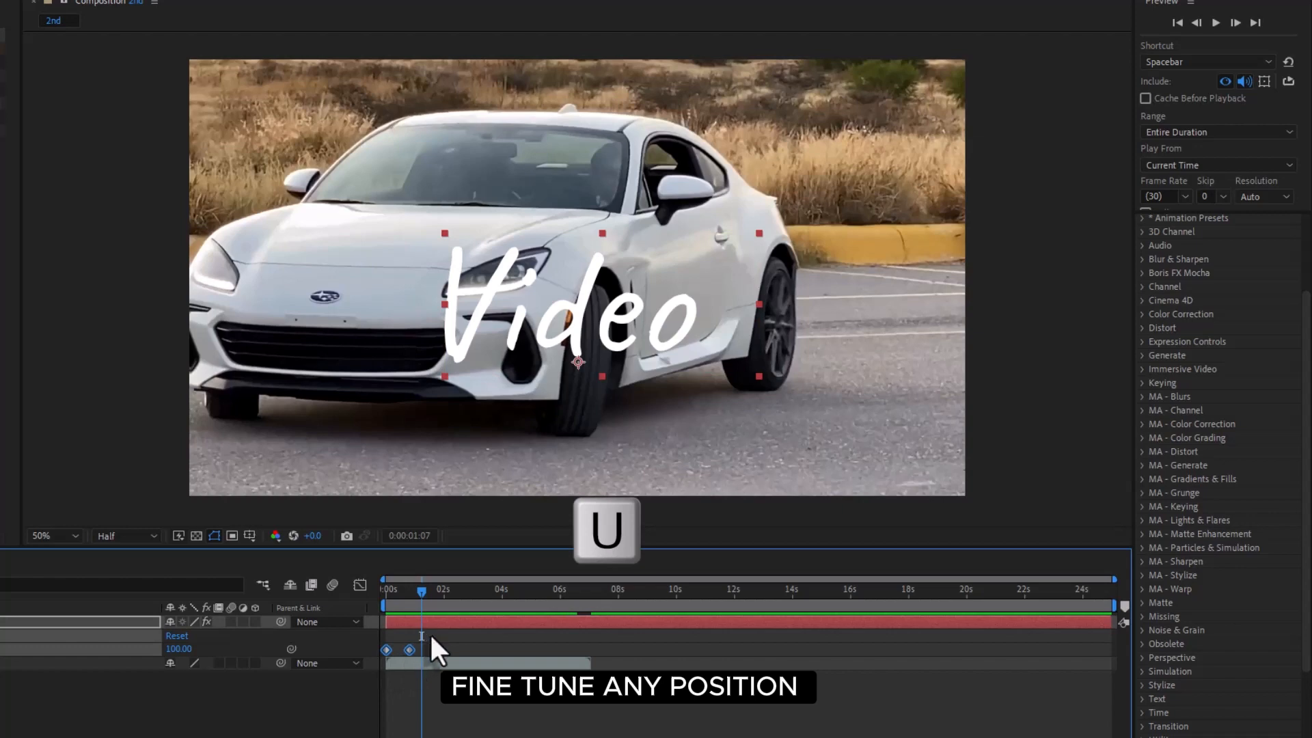
{"action": "left_click", "coordinate": [430, 634]}
{"action": "left_click", "coordinate": [409, 649]}
{"action": "left_click_drag", "start_coordinate": [408, 650], "coordinate": [459, 650]}
Step: Play the composition from the beginning to check the text animation's timing, and replay it once more
{"action": "left_click", "coordinate": [387, 595]}
{"action": "key", "text": "space"}
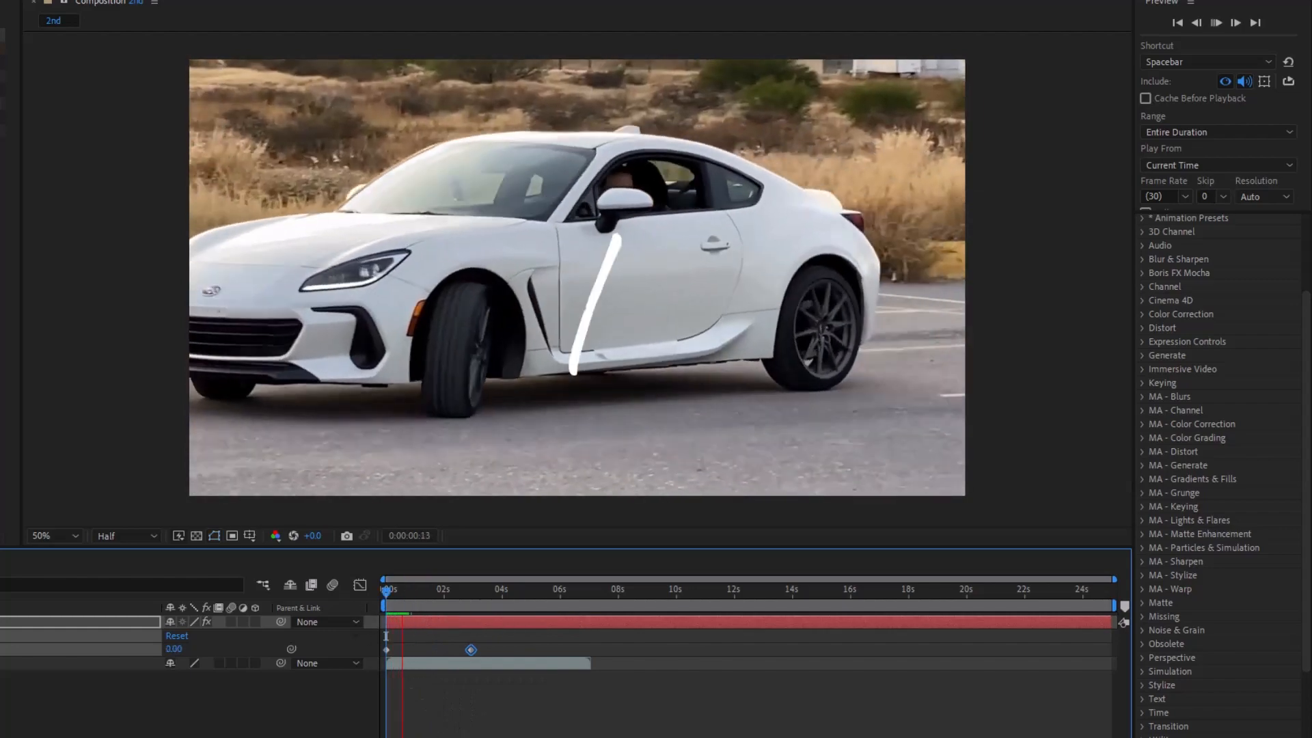
{"action": "key", "text": "space"}
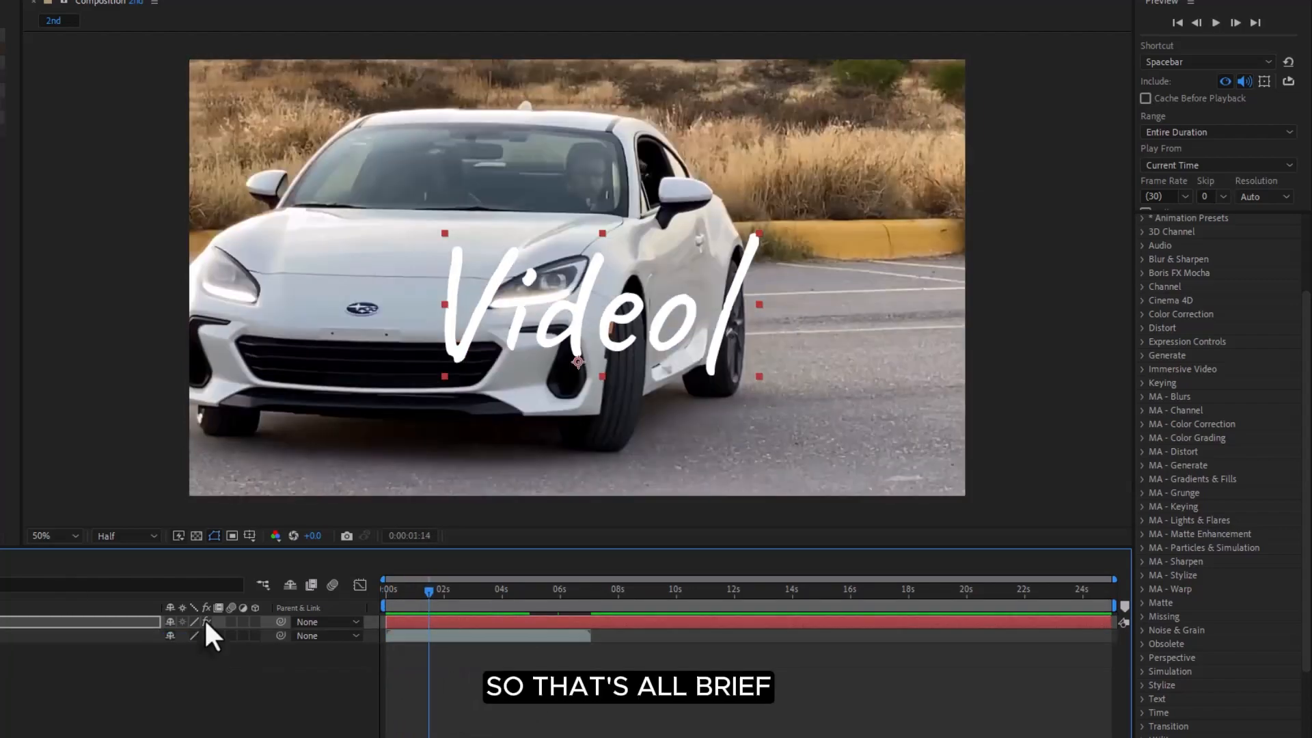
{"action": "left_click_drag", "start_coordinate": [428, 590], "coordinate": [312, 594]}
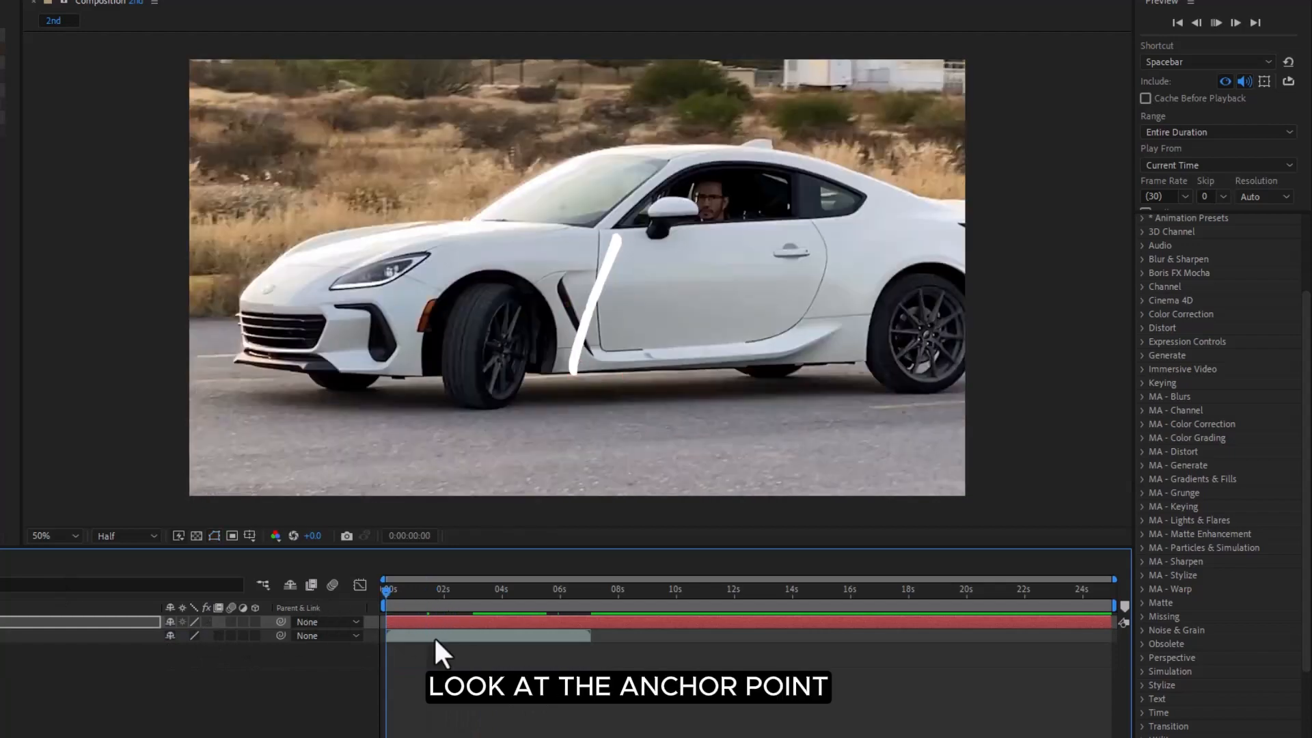
{"action": "key", "text": "space"}
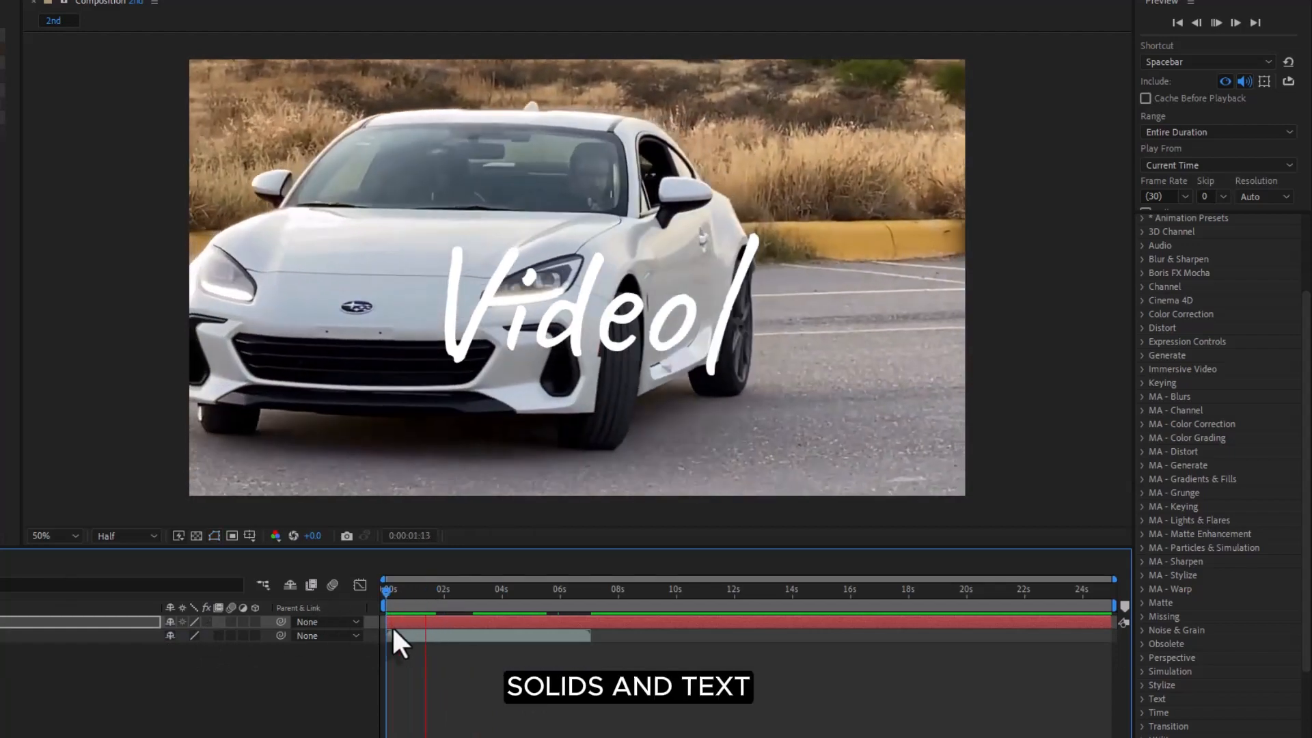